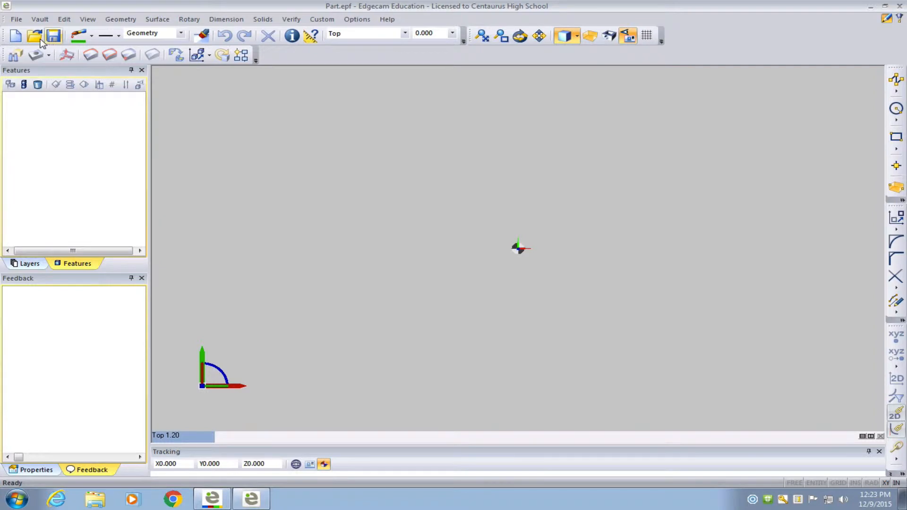
- Open the Gigaflange part from the Private folder
left_click(34, 35)
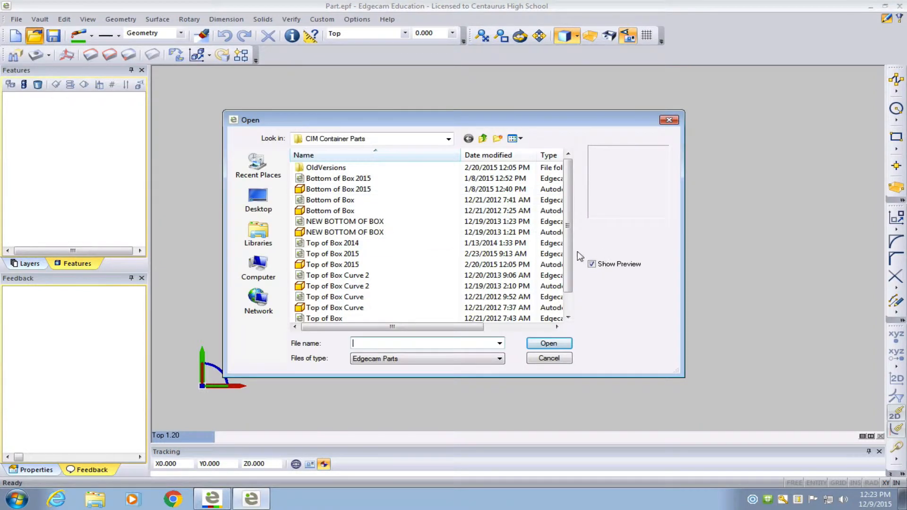
left_click(483, 138)
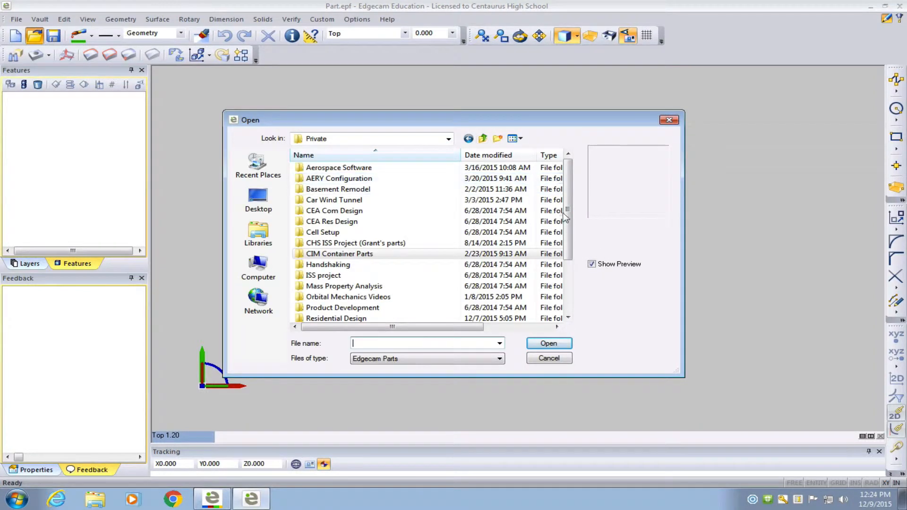
scroll(567, 288, "down", 2)
left_click(324, 308)
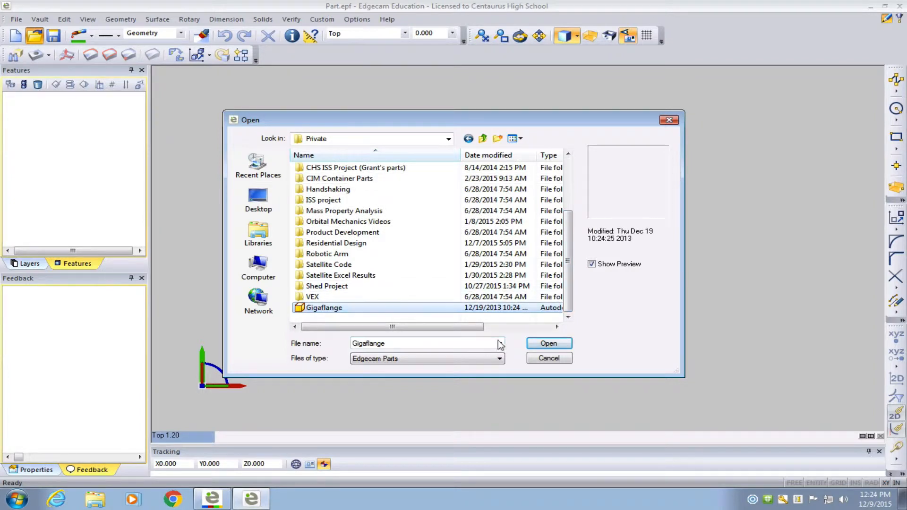
left_click(548, 343)
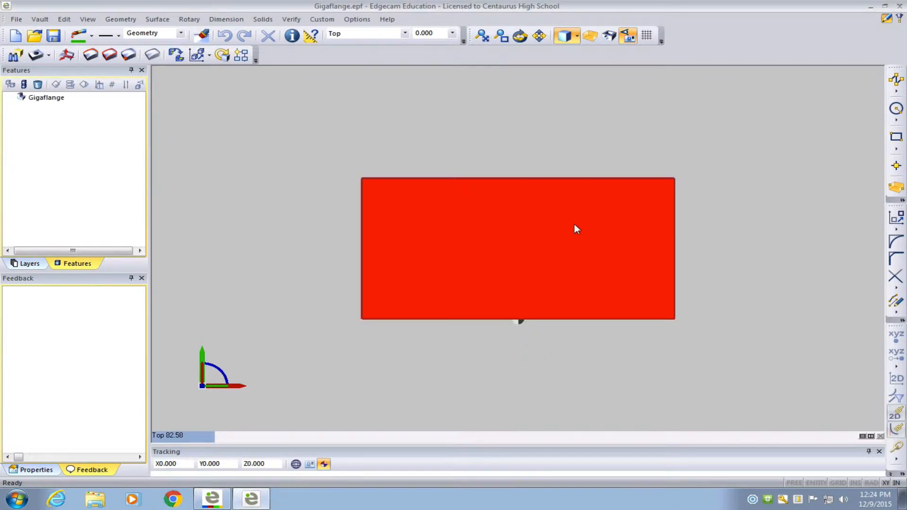
- Add automatic box-shaped stock around the part with all box offsets at 0.0
mouse_move(576, 223)
middle_mouse_down()
mouse_move(525, 251)
mouse_move(441, 255)
mouse_move(577, 225)
middle_mouse_up()
middle_click_drag(634, 239, 558, 254)
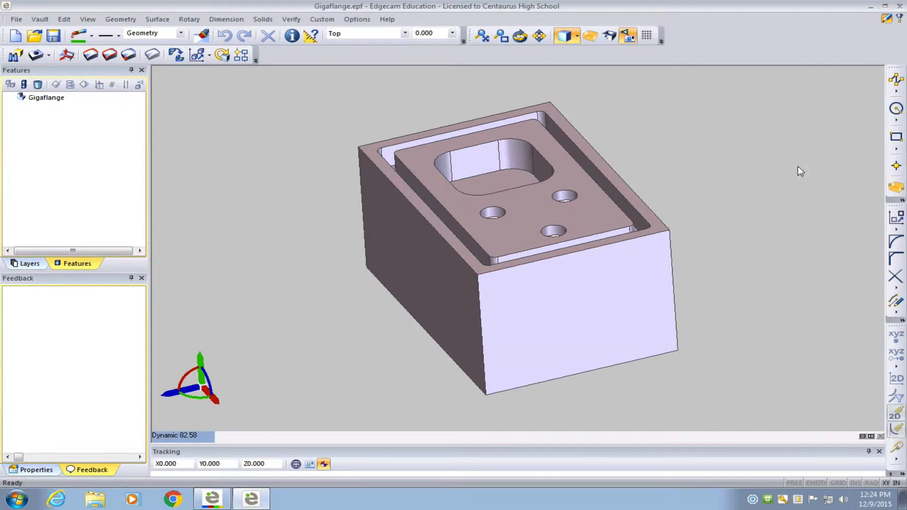
left_click(896, 189)
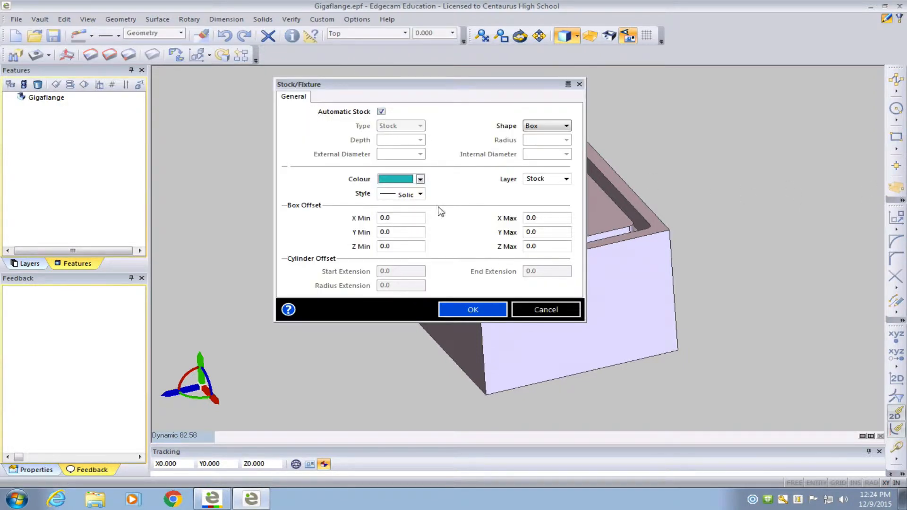
left_click(465, 312)
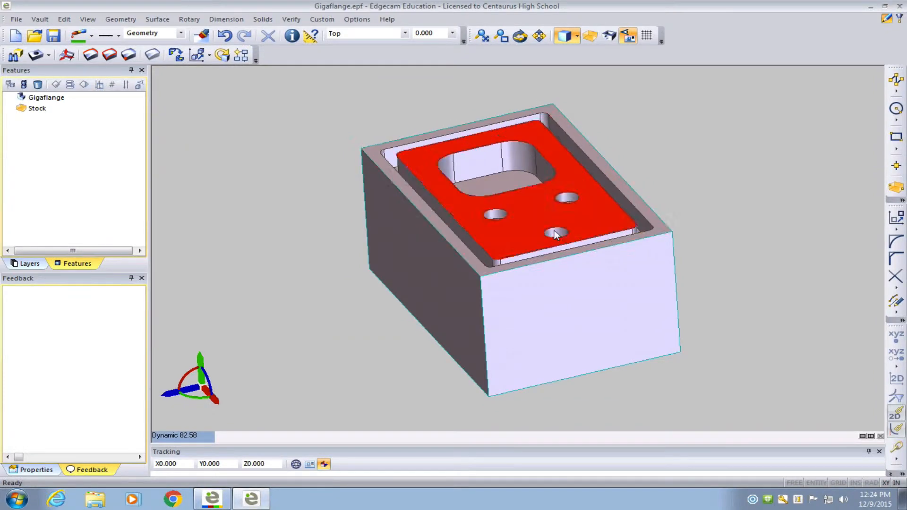
- Begin a new CPL named CPL0 with its origin enabled and its plane defined through 3 points
middle_click_drag(653, 248, 556, 196)
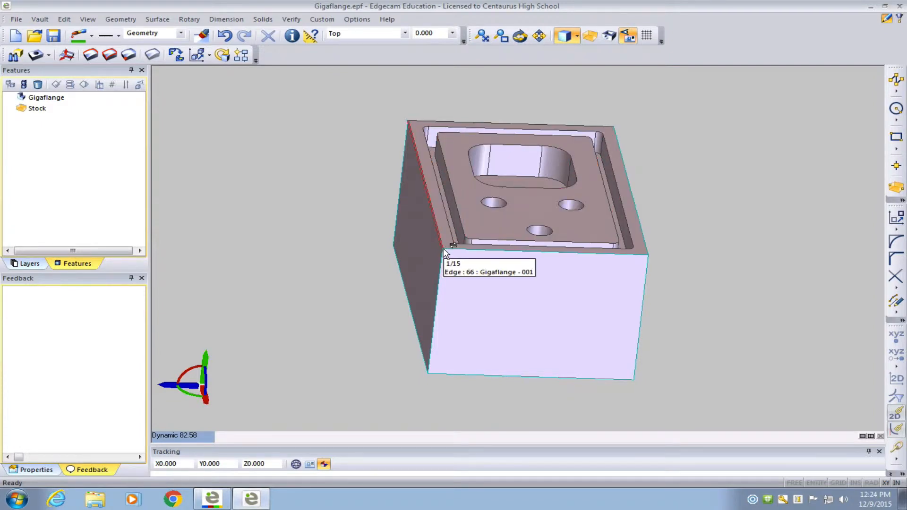
middle_click_drag(444, 249, 473, 270)
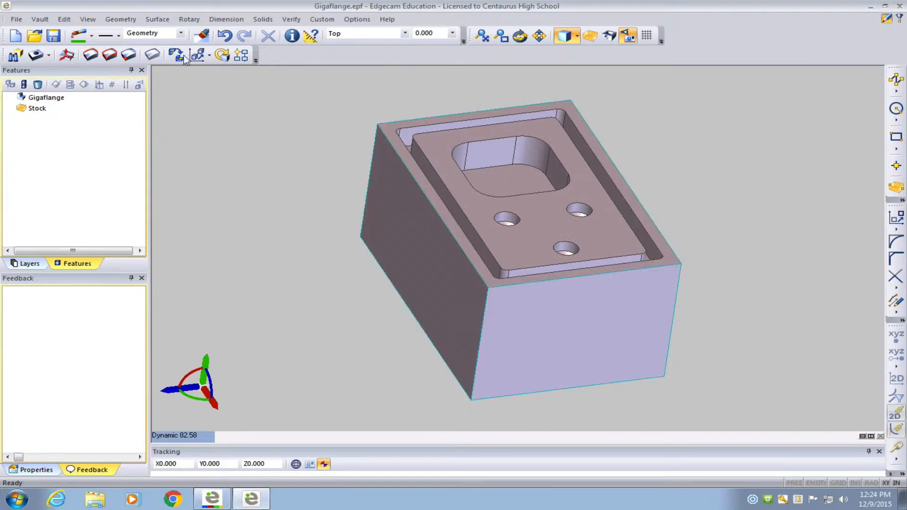
left_click(122, 19)
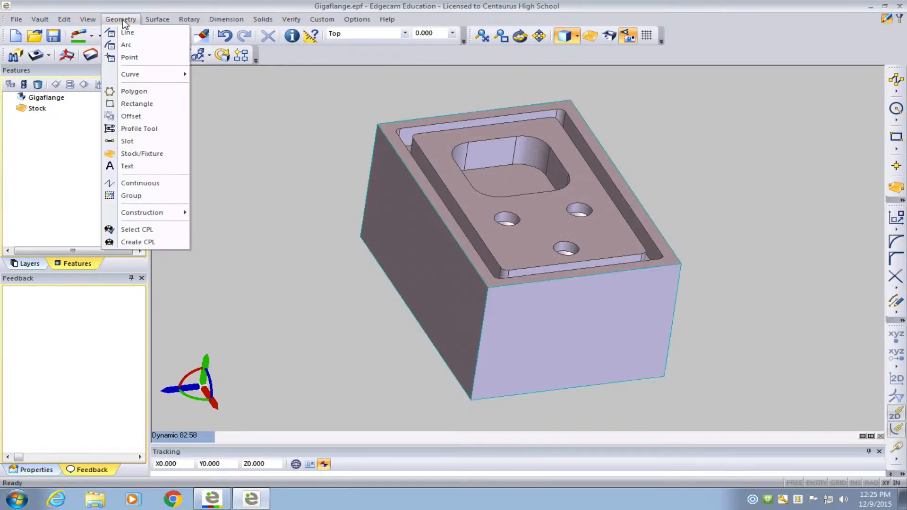
left_click(137, 241)
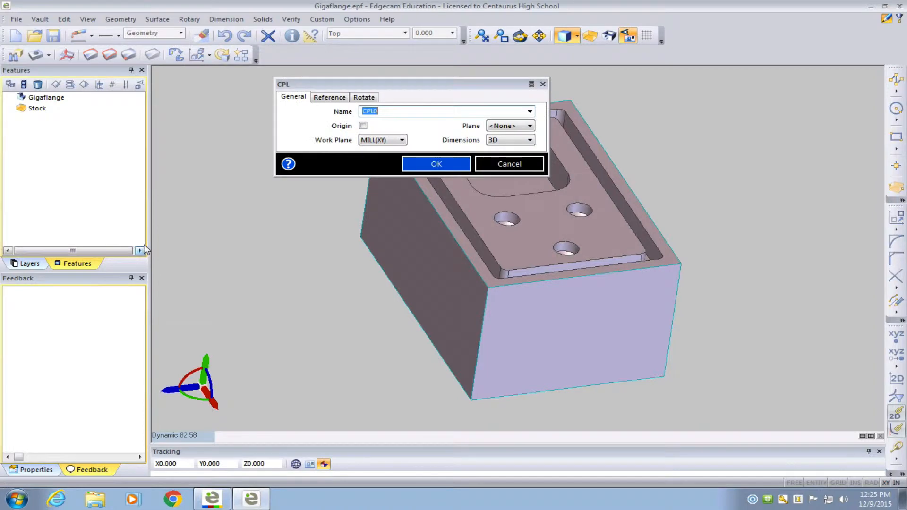
left_click(363, 127)
left_click(500, 127)
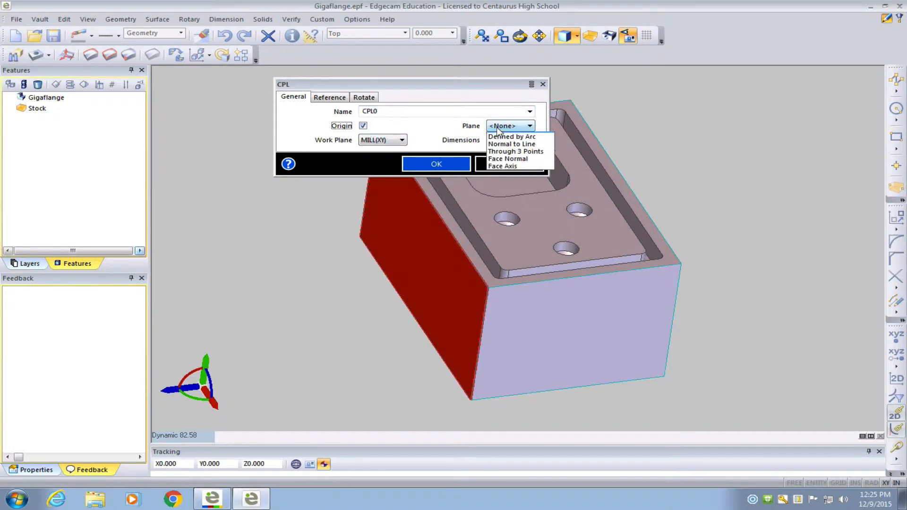
left_click(509, 158)
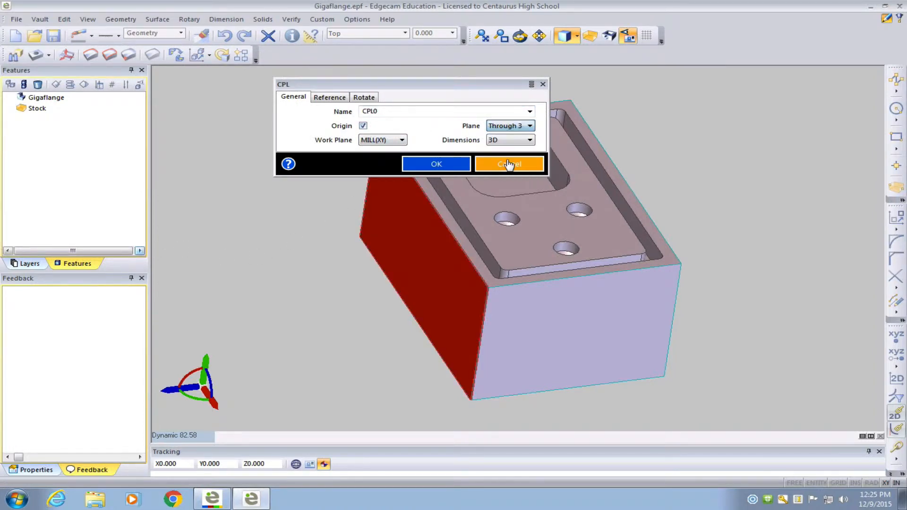
left_click(445, 165)
- Define the CPL's plane by the top face's front-left outer corner, front-right corner and back-left corner, in that order
middle_click_drag(567, 245, 439, 222)
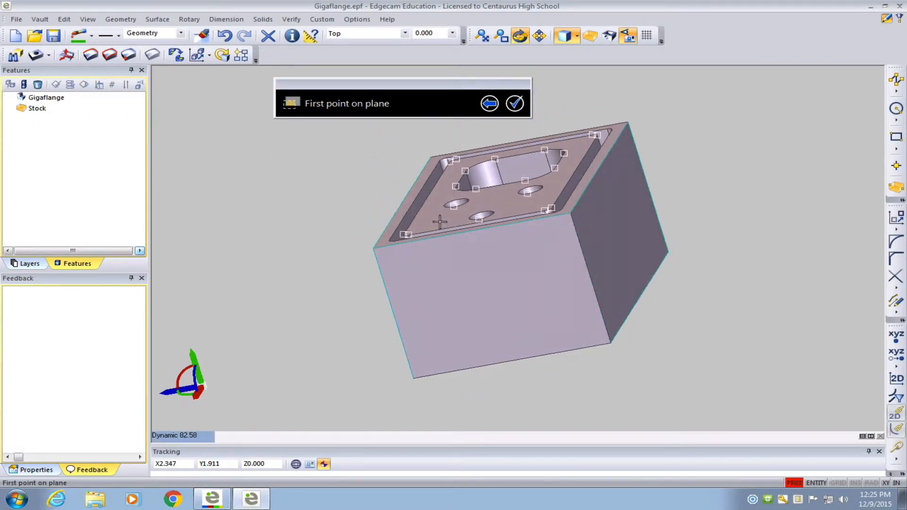
left_click(373, 248)
middle_click_drag(456, 230, 562, 238)
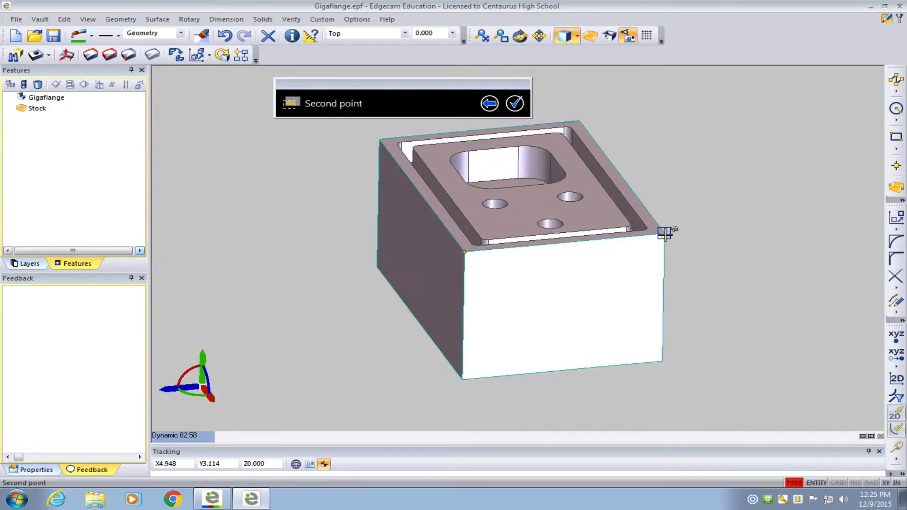
left_click(665, 233)
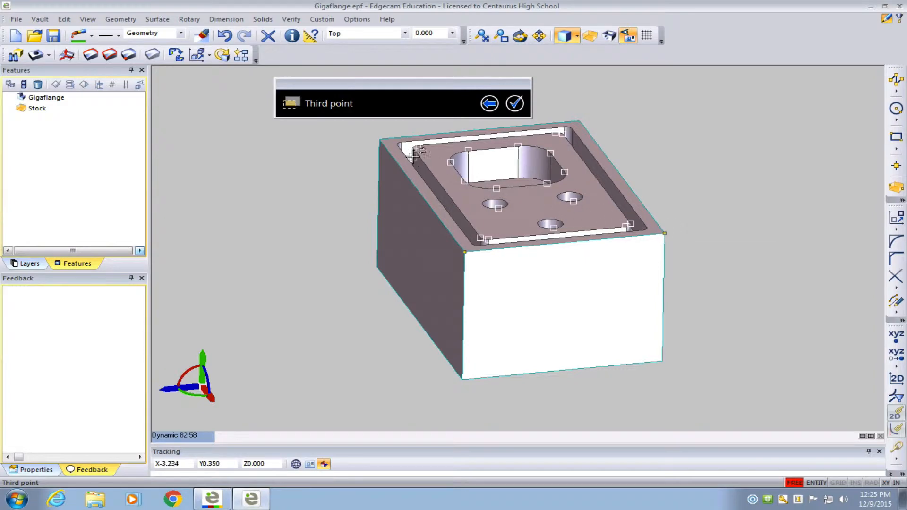
left_click(379, 139)
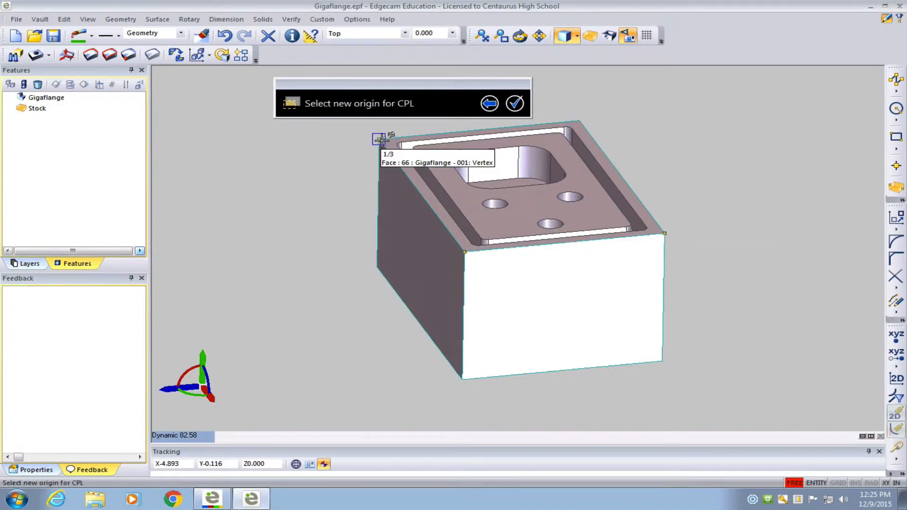
- Place the CPL's origin at the front-left outer corner of the top face
middle_click_drag(494, 181, 457, 183)
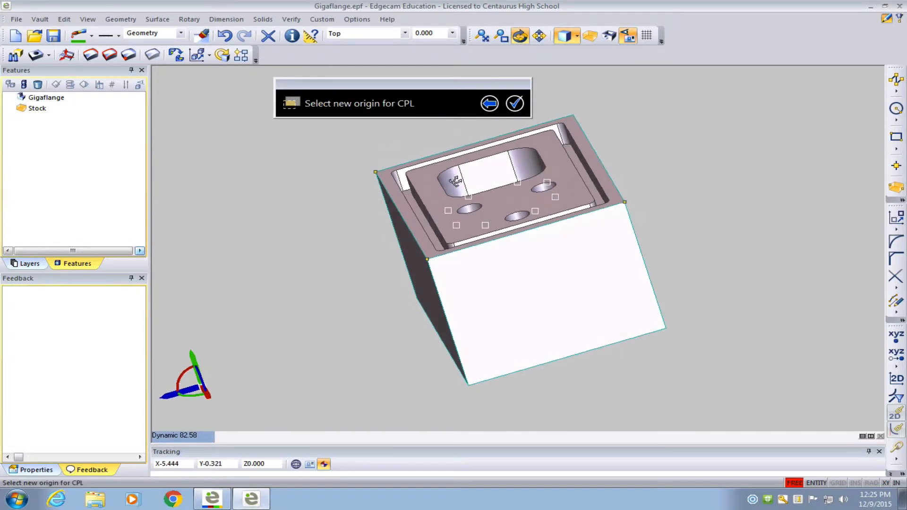
middle_click_drag(554, 207, 491, 230)
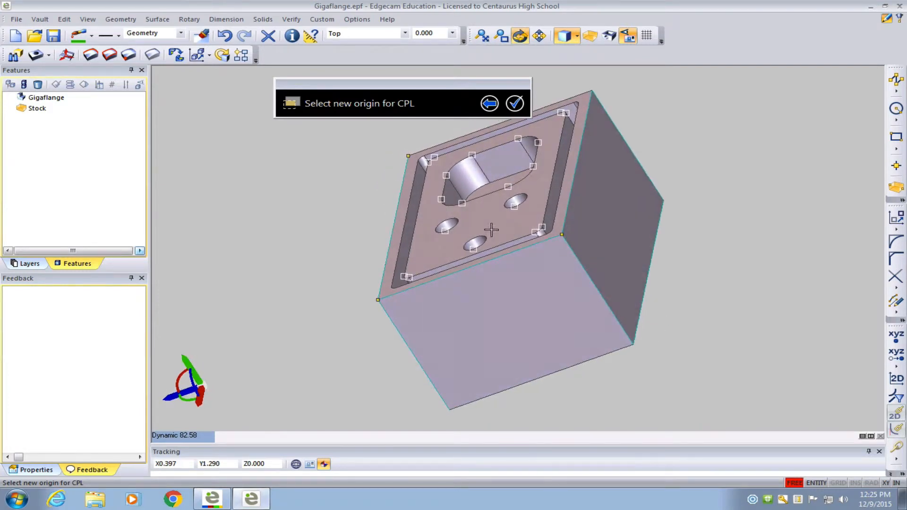
left_click(378, 300)
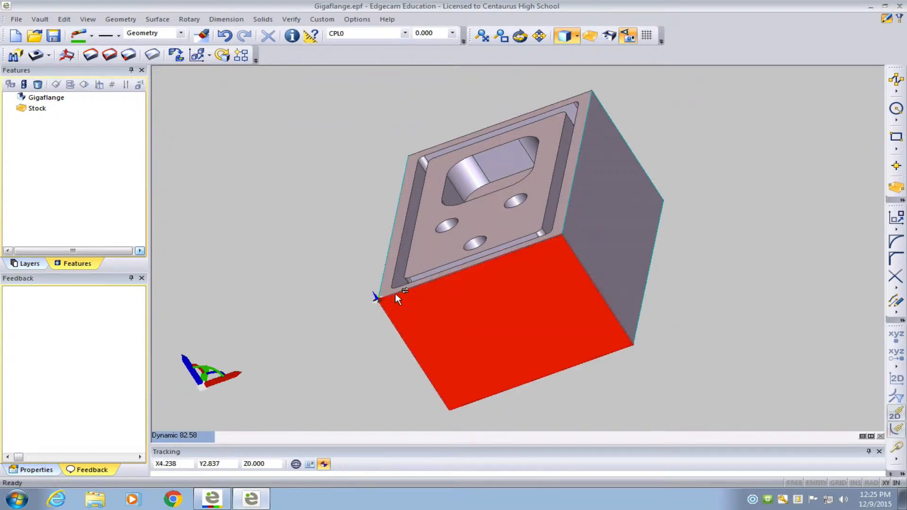
- Run the Feature Finder for 2D pockets, 2D bosses, open pockets, open mill, flat faces and vertical holes
scroll(471, 306, "up", 3)
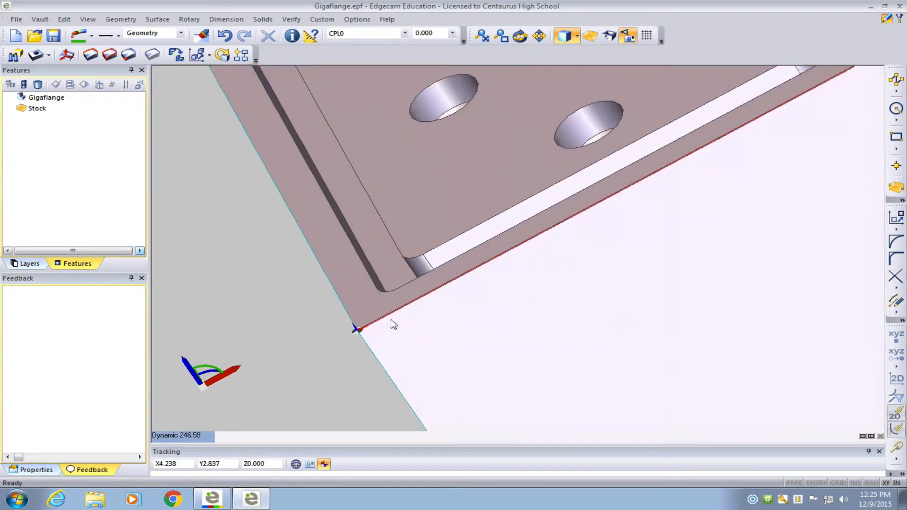
middle_click_drag(389, 316, 440, 301)
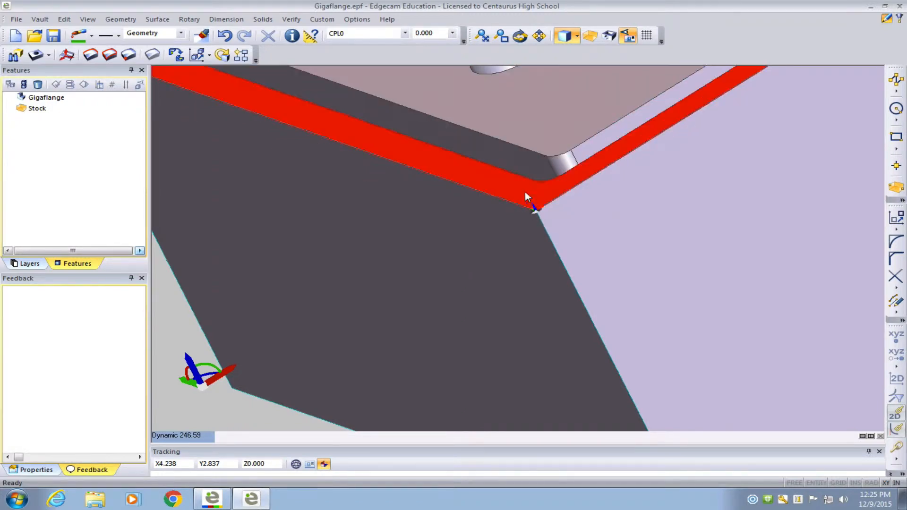
middle_click_drag(536, 207, 543, 202)
scroll(542, 206, "down", 6)
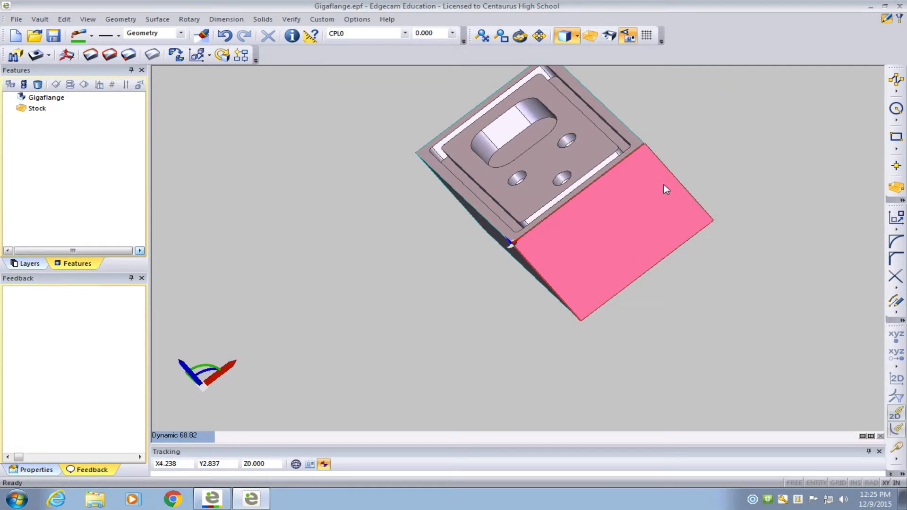
middle_click_drag(664, 184, 653, 154)
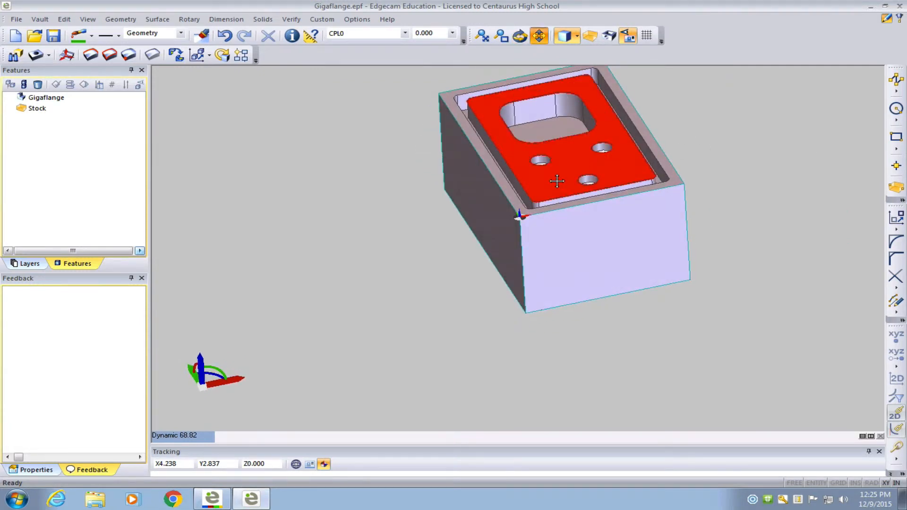
middle_click_drag(558, 182, 474, 220, "shift")
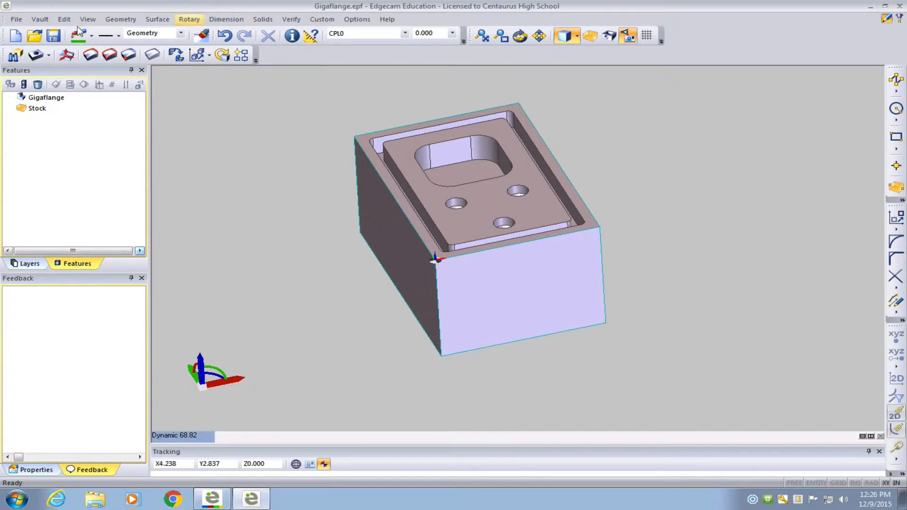
left_click(14, 55)
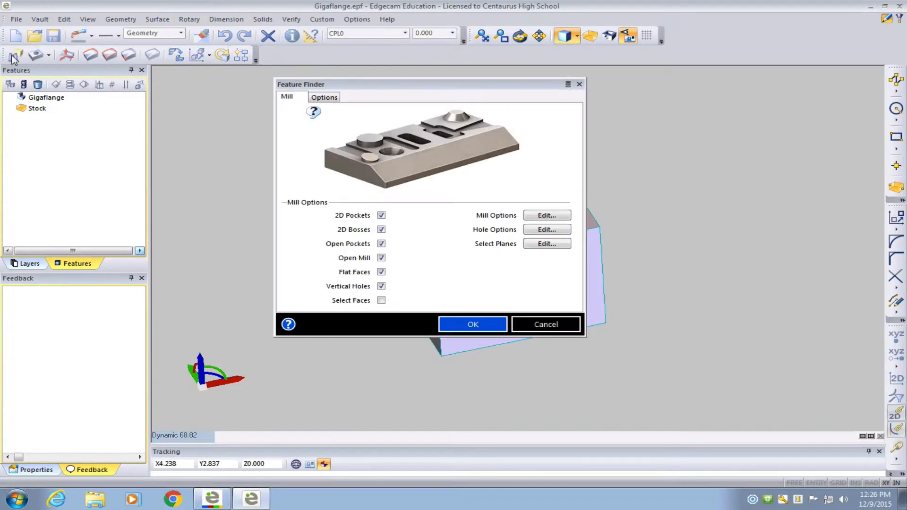
left_click(473, 325)
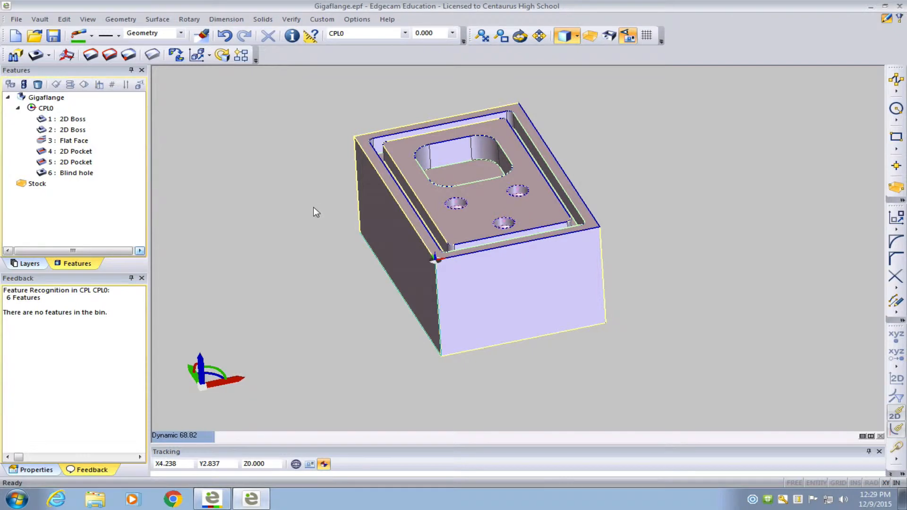
- Create a milling sequence for the prolight 1000.mcp machine with CPL0 as initial CPL and an Absolute datum type
left_click(898, 18)
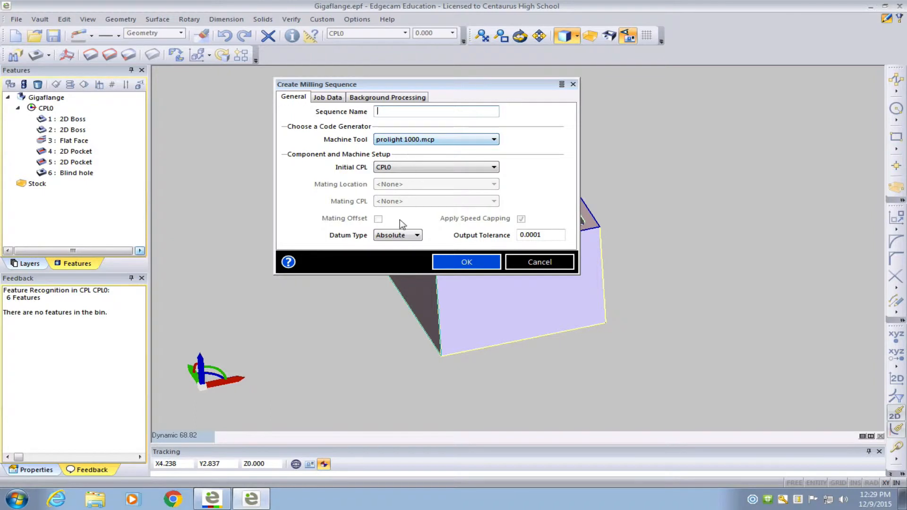
left_click(402, 235)
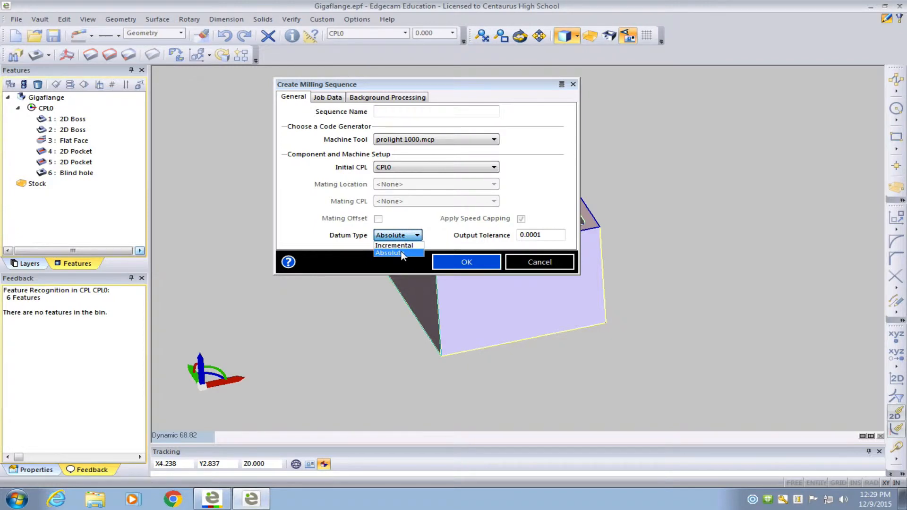
left_click(400, 253)
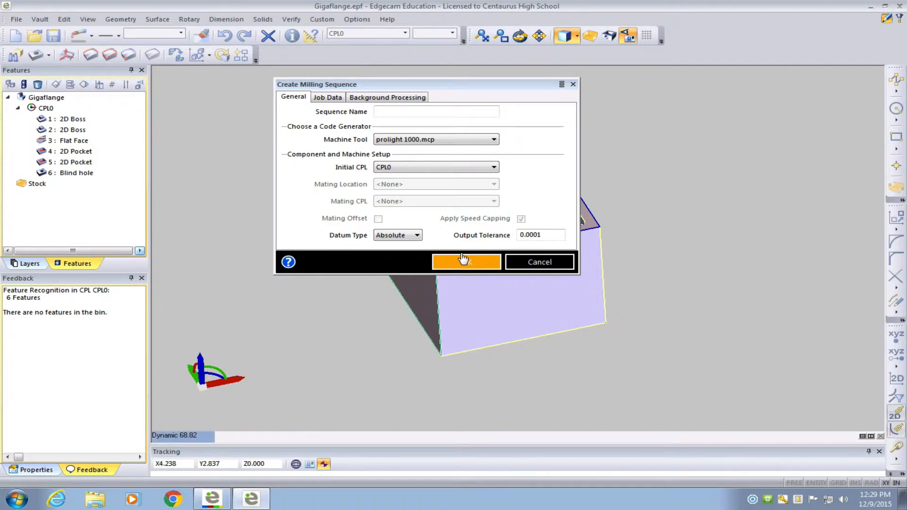
left_click(462, 257)
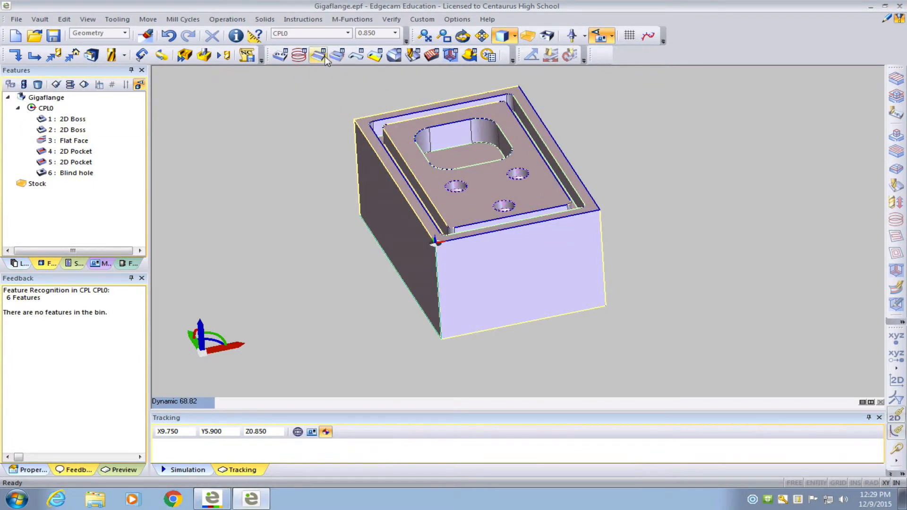
- Start a Profiling Operation on the second 2D Boss, feature 2, without selecting any boundary entities
left_click(357, 57)
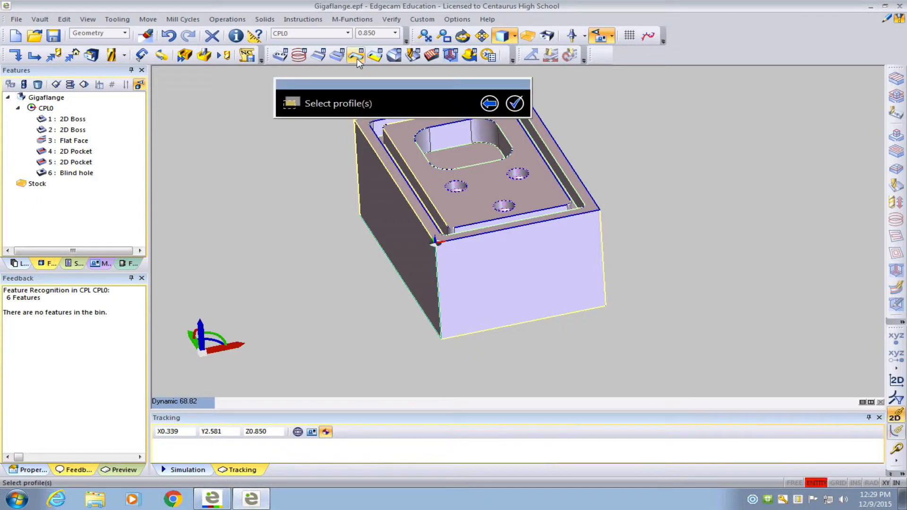
left_click_drag(371, 94, 297, 81)
left_click(365, 129)
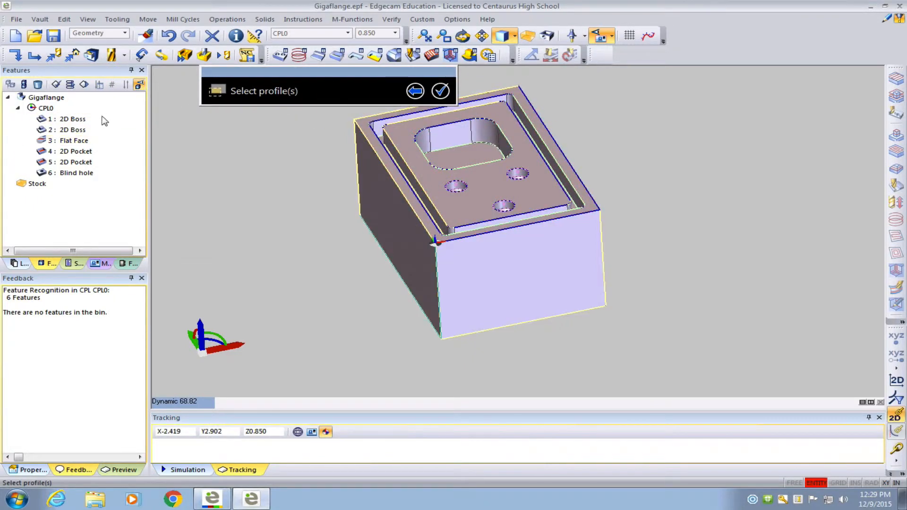
left_click(66, 133)
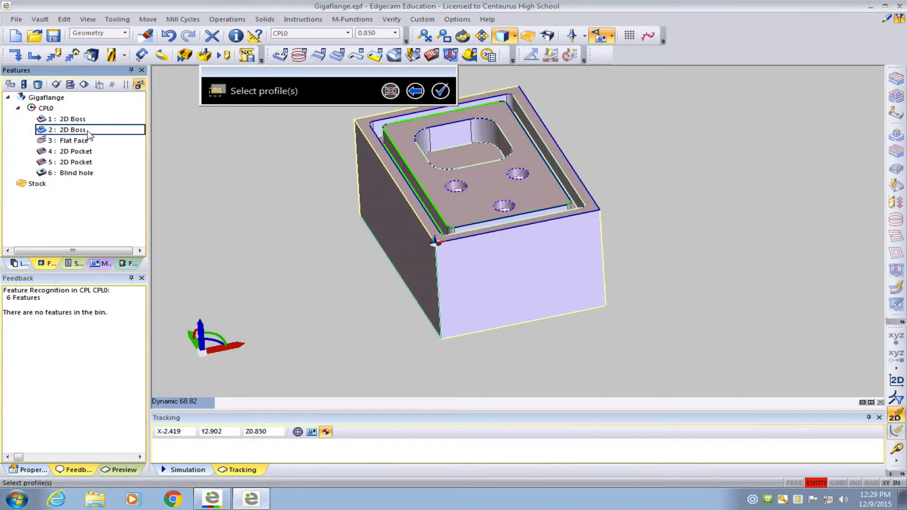
right_click(302, 158)
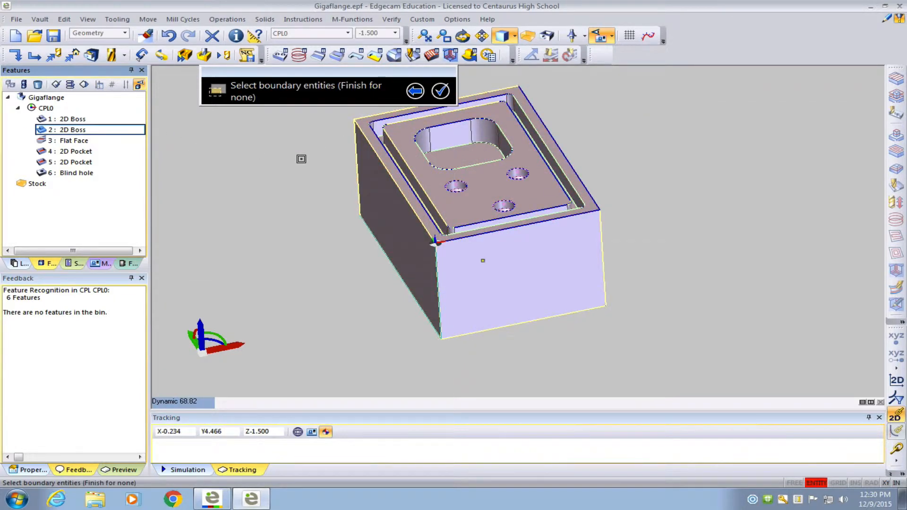
right_click(301, 159)
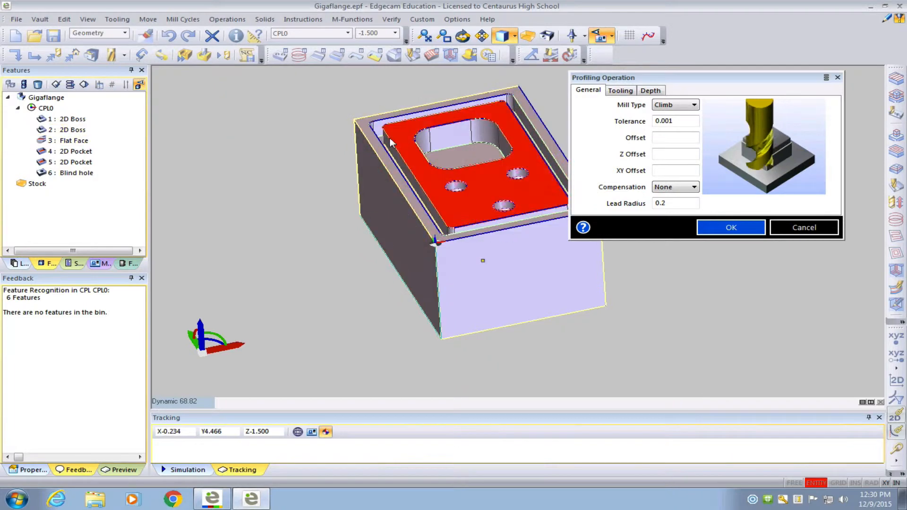
- Set the profiling operation's lead radius to 0 and its mill type to Optimised
left_click(671, 203)
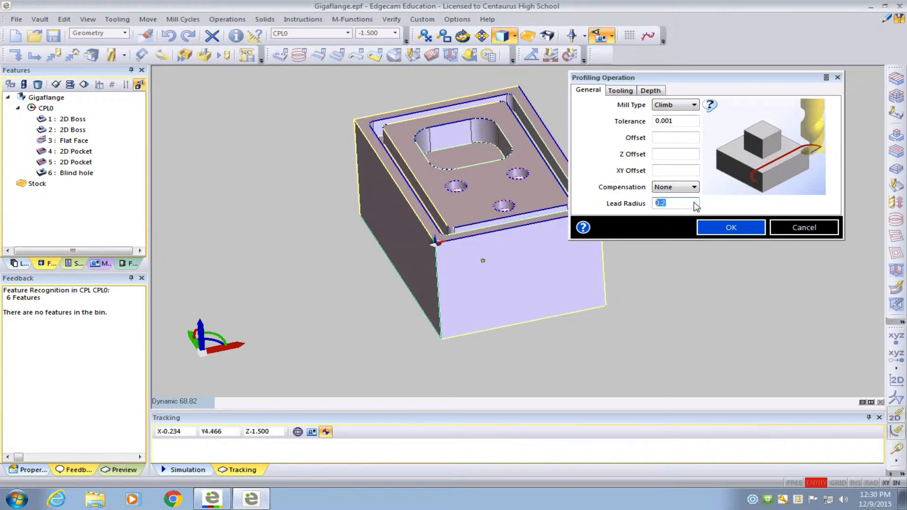
type("0")
left_click(686, 108)
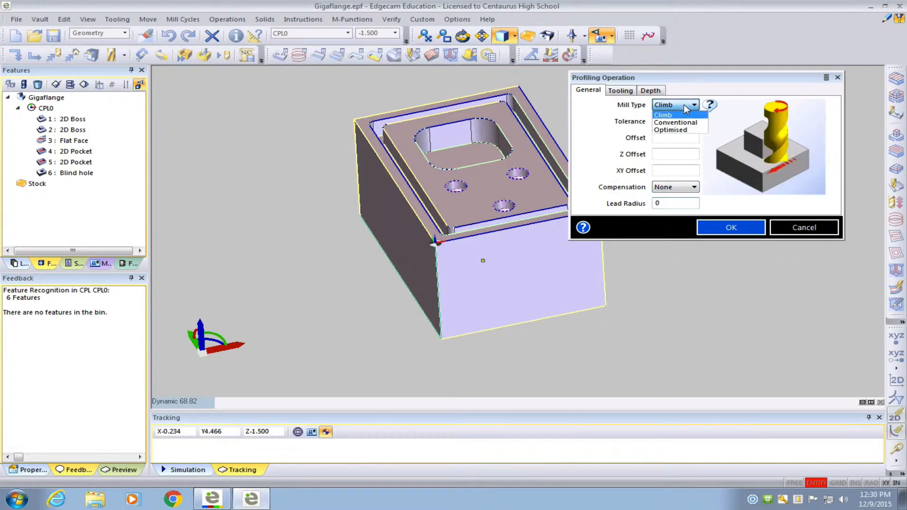
left_click(690, 130)
mouse_move(780, 173)
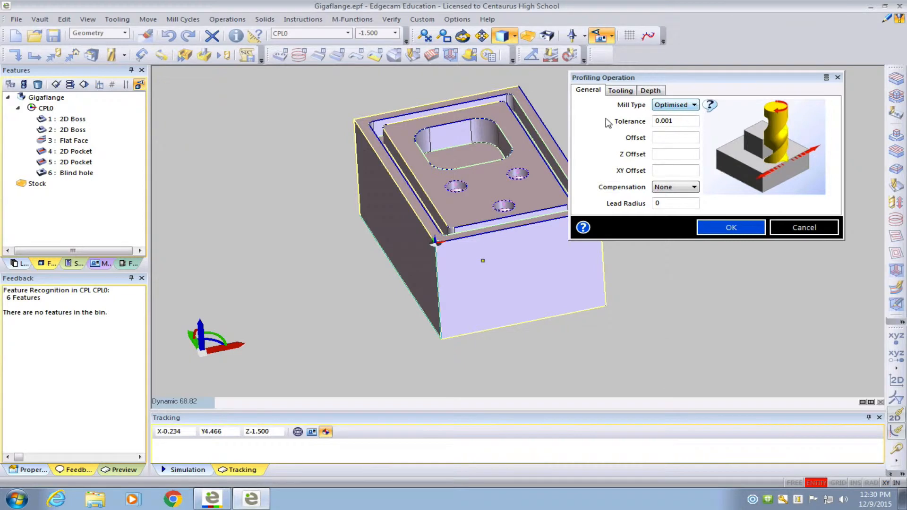
- Set the profiling tooling to feedrate 20, plunge feed 10, speed 5500 and diameter 0.125
mouse_move(630, 107)
left_click(624, 91)
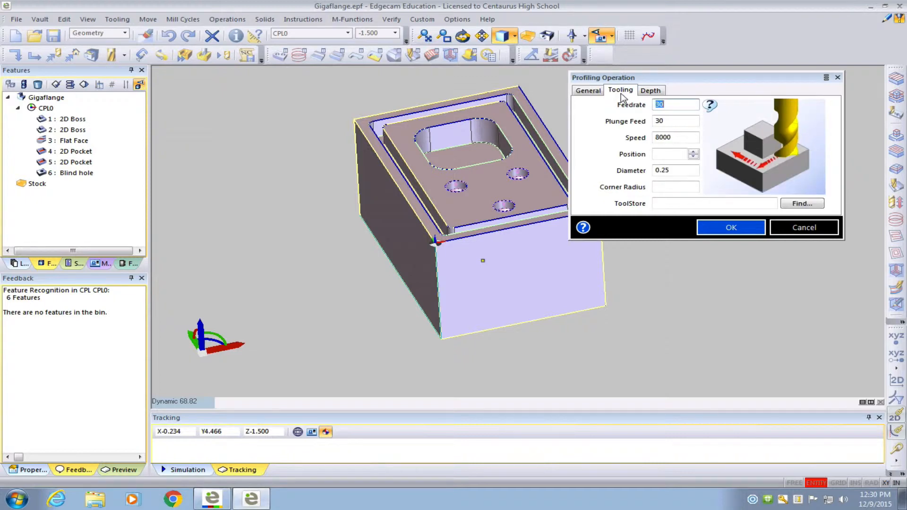
type("20")
key("Tab")
type("10")
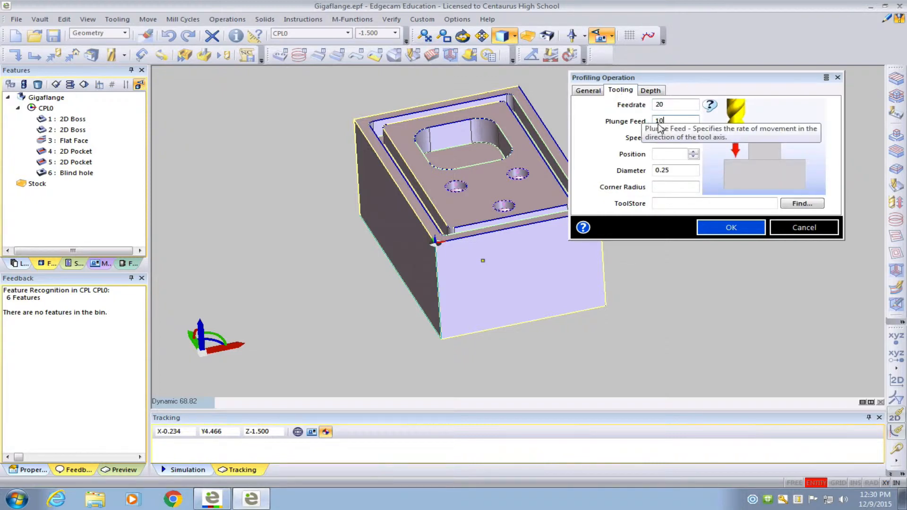
key("Tab")
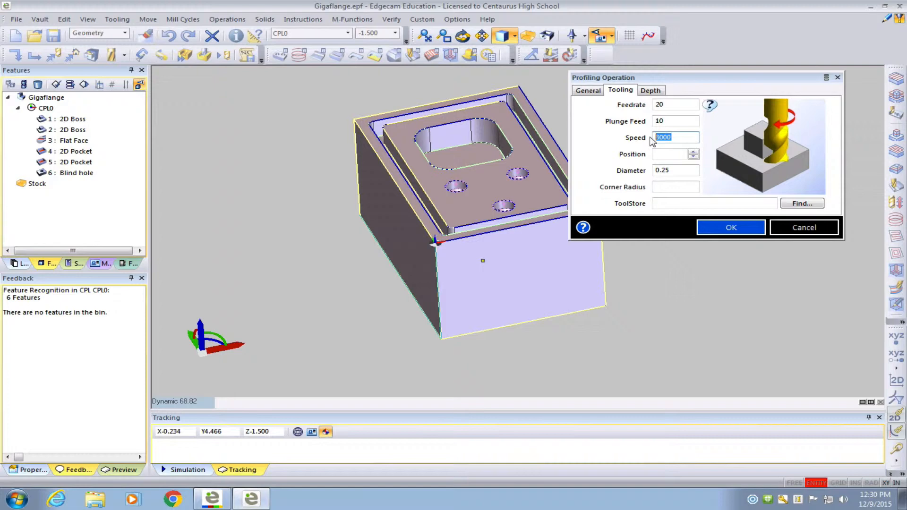
type("5500")
left_click(677, 171)
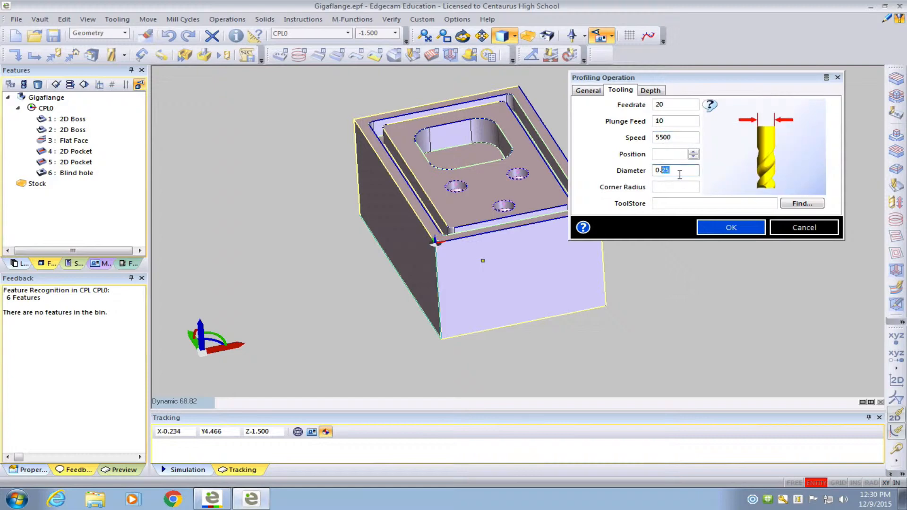
type("125")
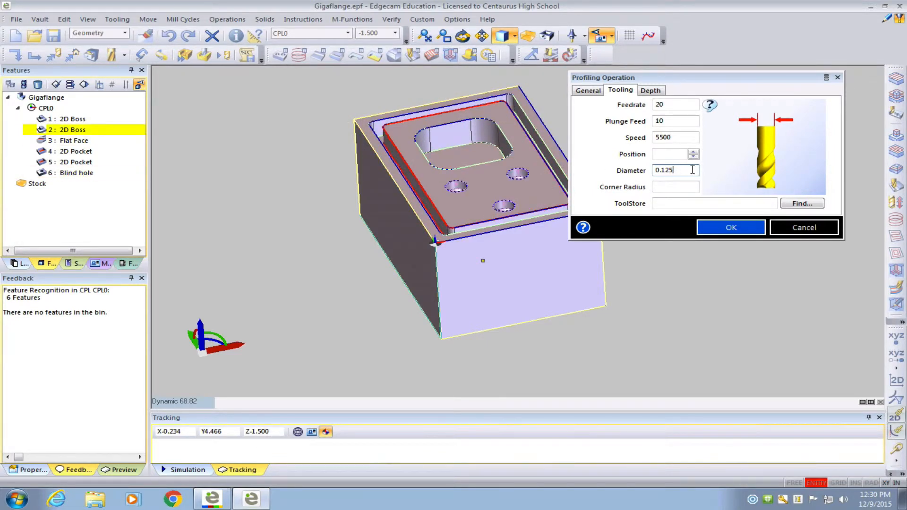
- Set the profiling cut increment to 0.125 and generate the boss profiling toolpath
left_click(656, 94)
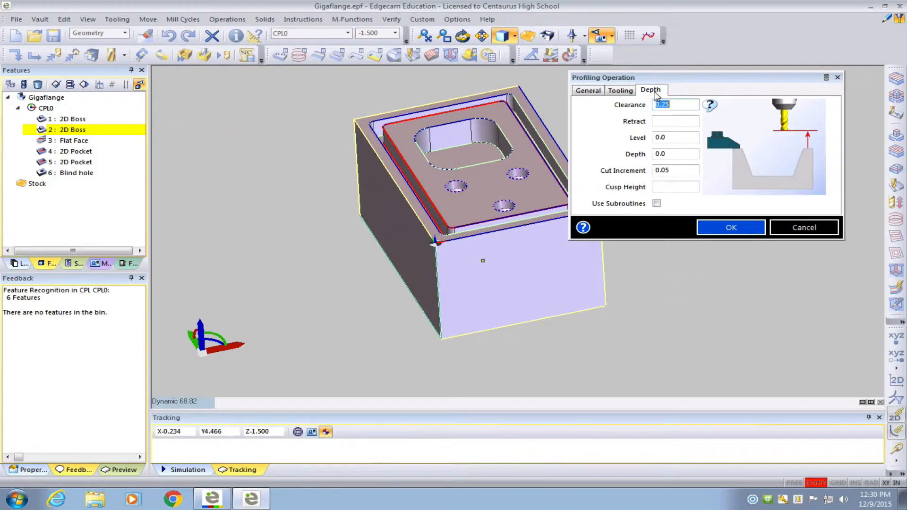
left_click(684, 170)
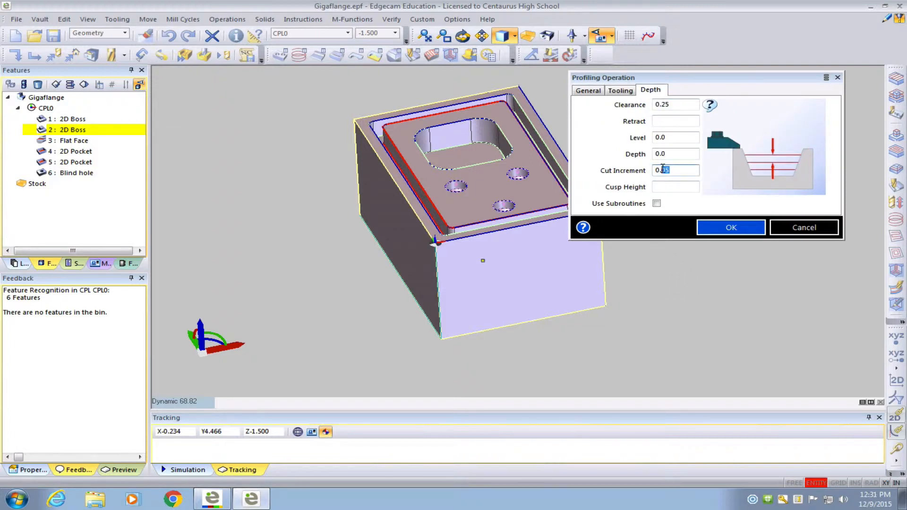
type("12")
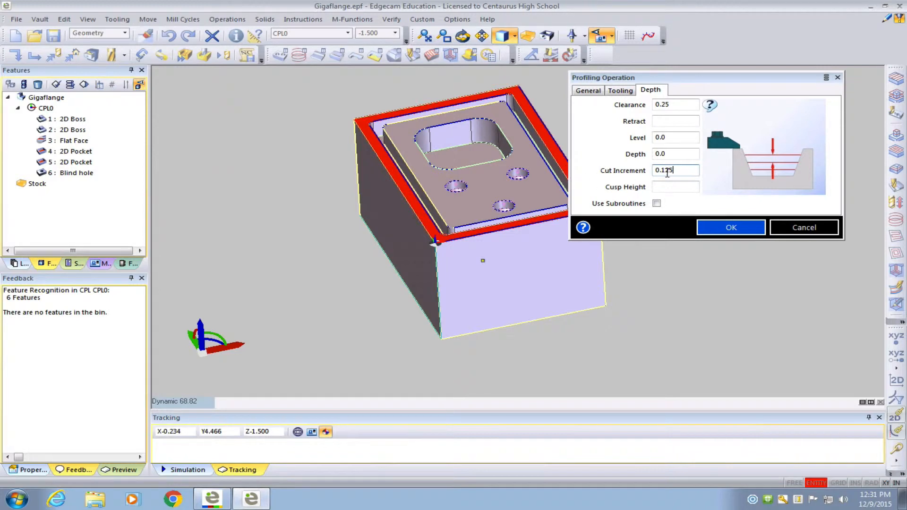
left_click(732, 228)
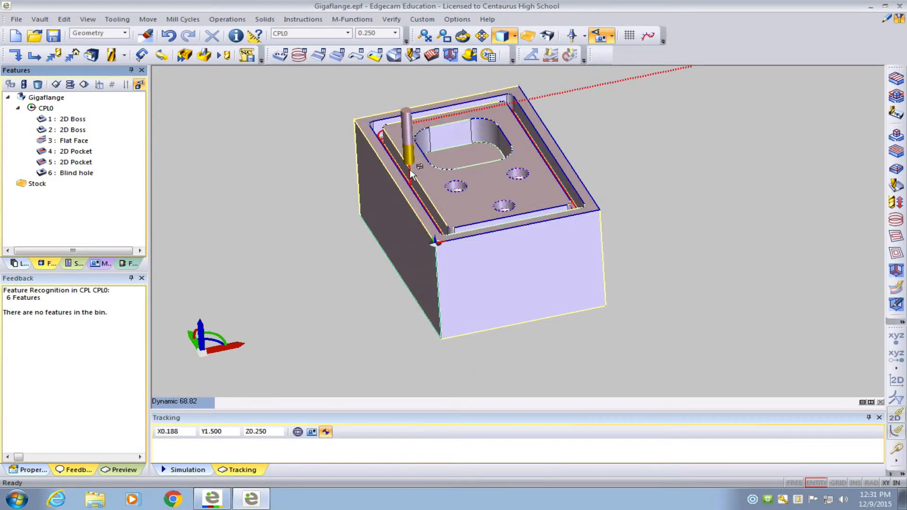
left_click(399, 160)
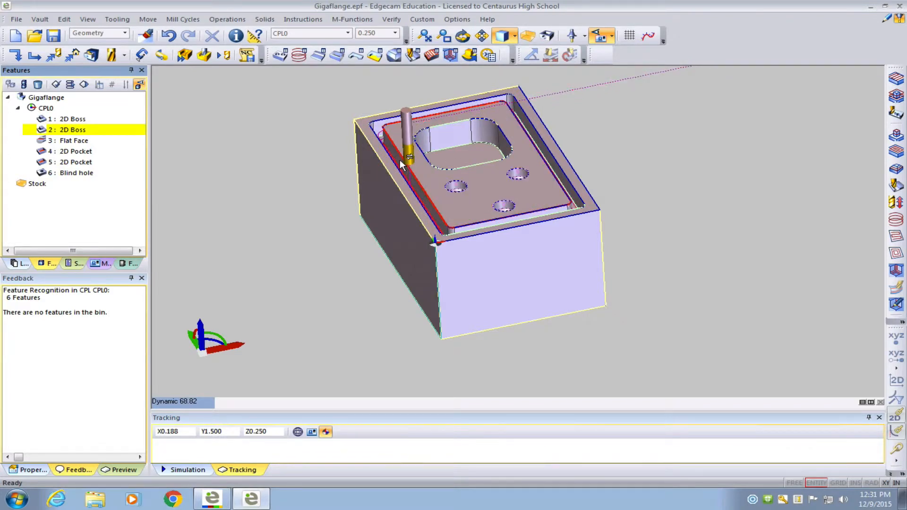
left_click(385, 155)
scroll(385, 141, "up", 5)
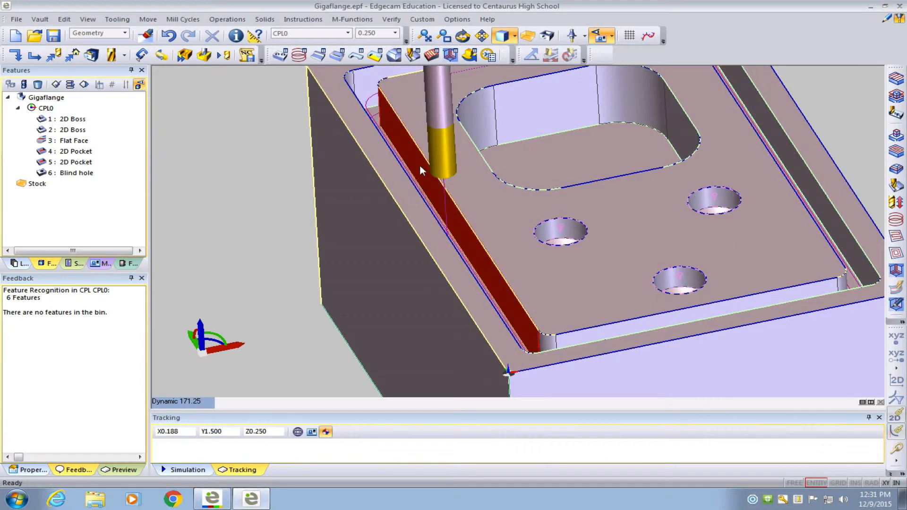
scroll(402, 144, "down", 7)
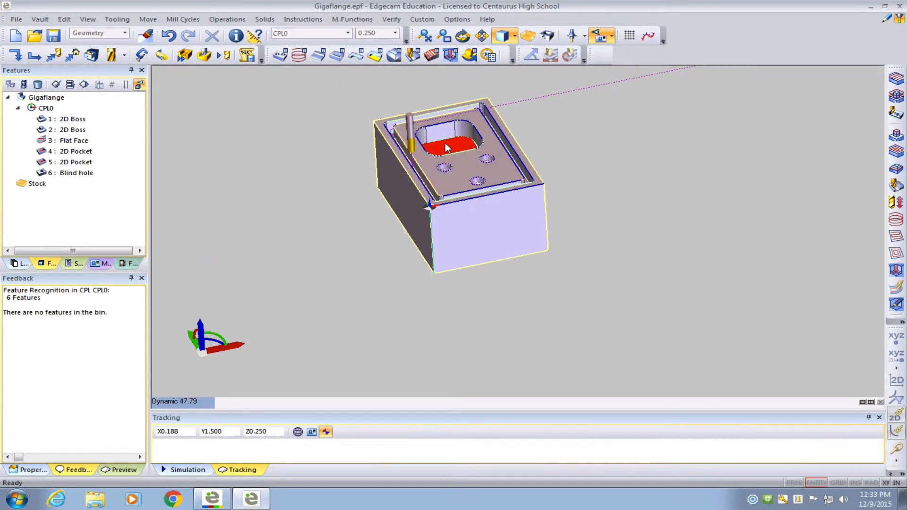
- Start a Roughing Operation on the rounded 2D Pocket, feature 5, with the Optimised mill type
left_click(339, 59)
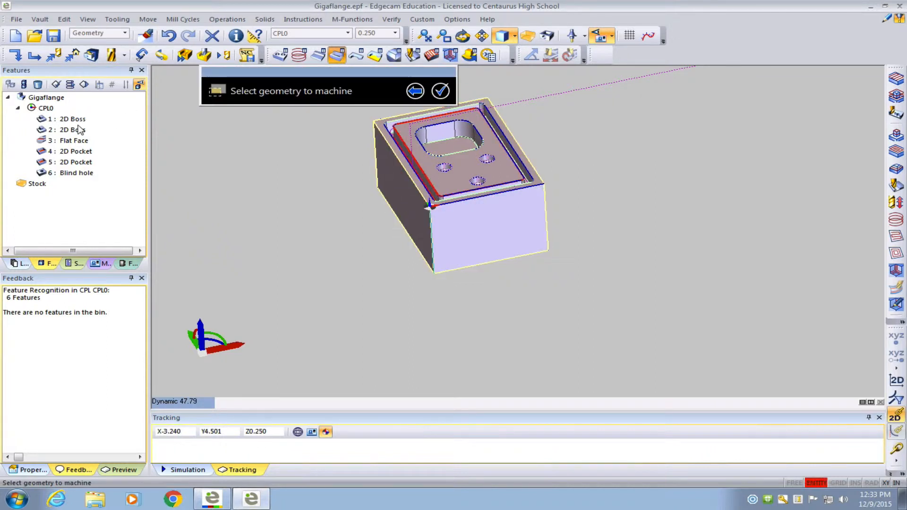
left_click(73, 163)
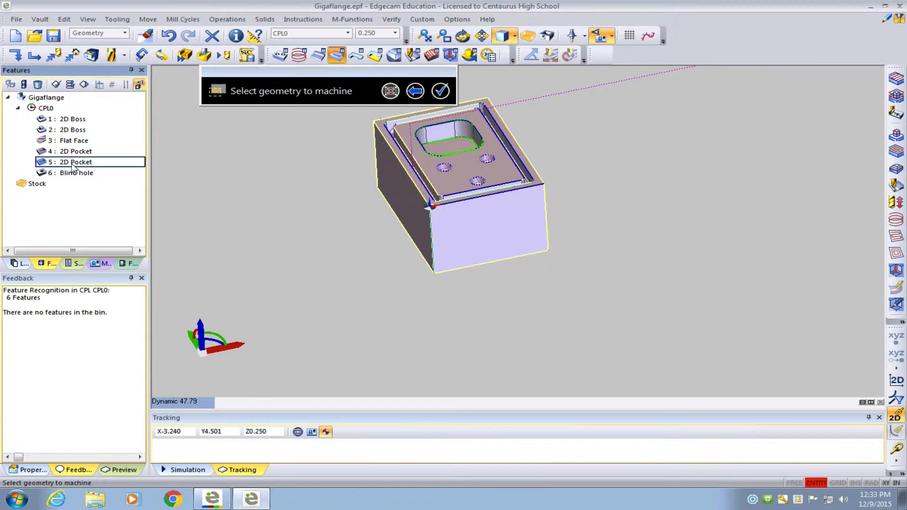
right_click(227, 201)
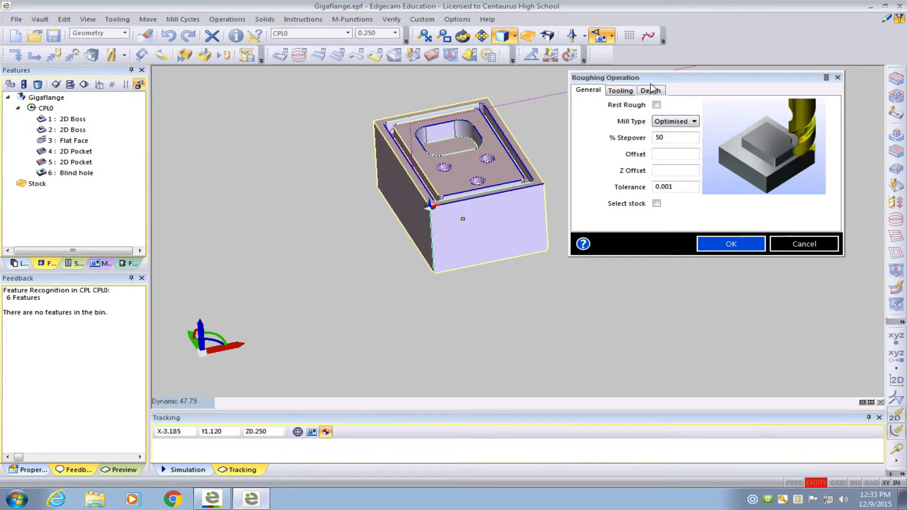
left_click(682, 122)
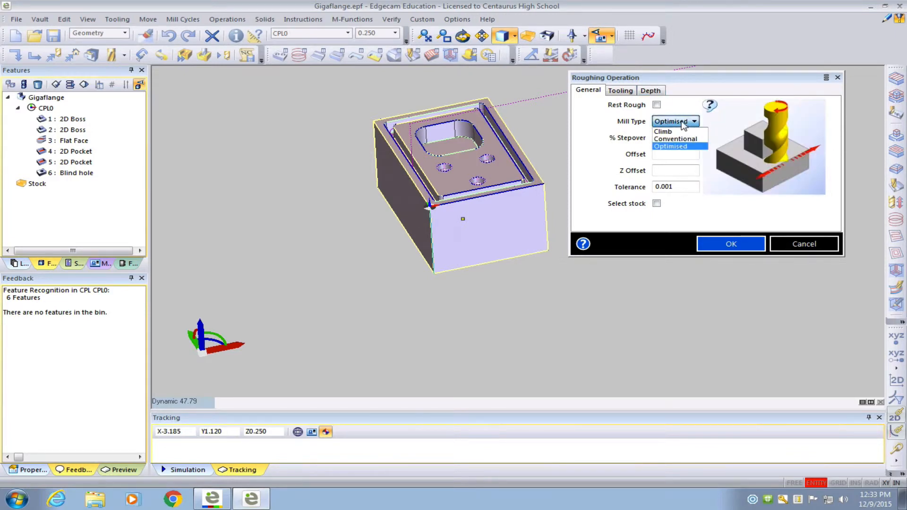
left_click(682, 146)
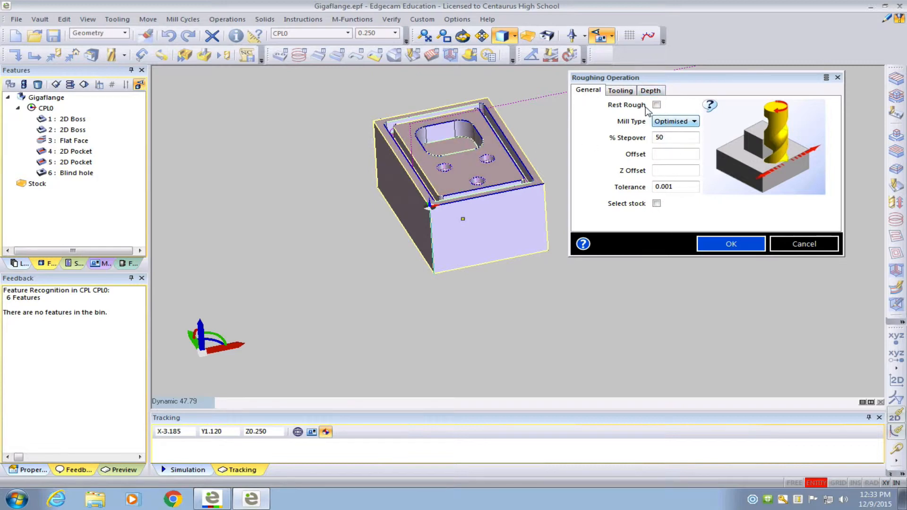
- Set the roughing tooling to feedrate 20, plunge feedrate 10, speed 5500 and diameter 0.5
left_click(620, 90)
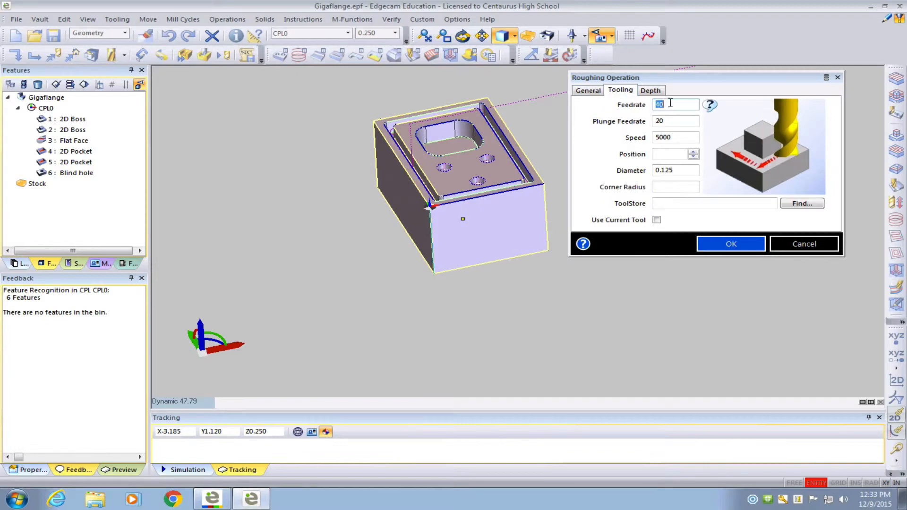
type("20")
key("Tab")
type("10")
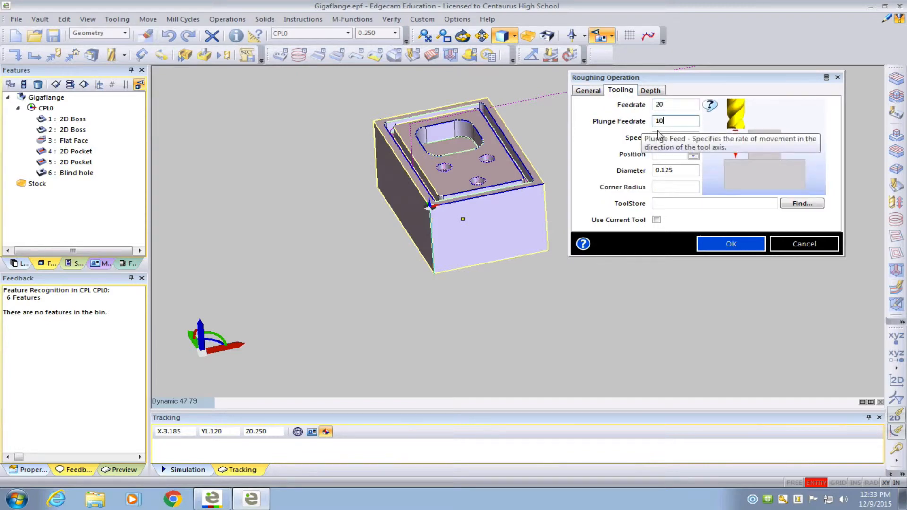
key("Tab")
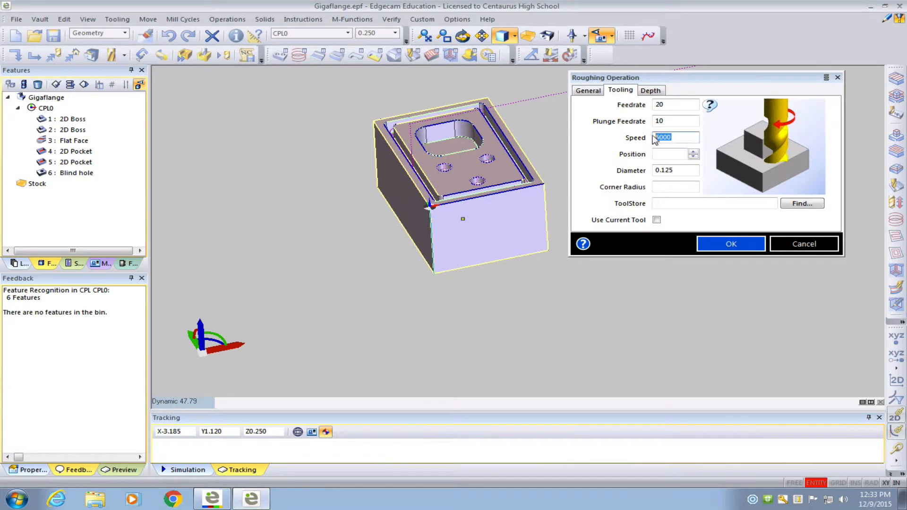
type("5500")
left_click_drag(678, 169, 662, 169)
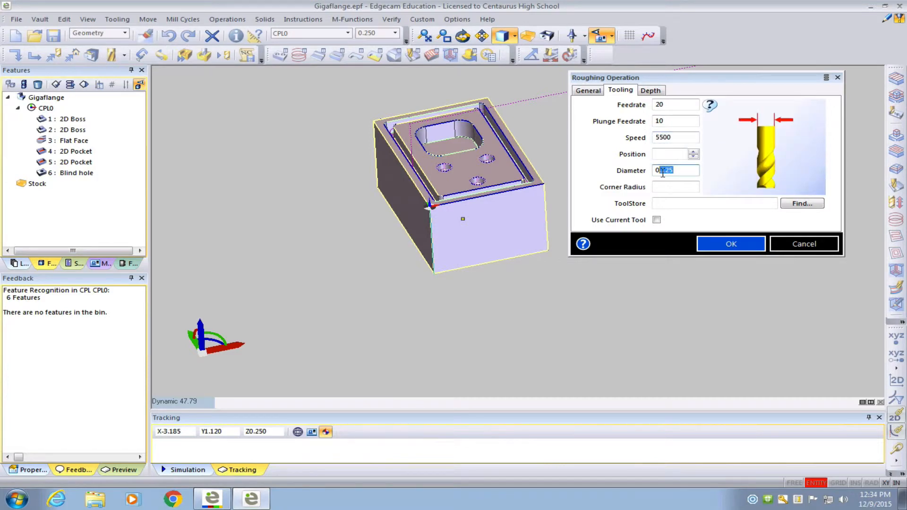
type(".5")
- Set the roughing cut increment to 0.10 and generate the pocket roughing toolpath
left_click(660, 91)
left_click_drag(676, 154, 666, 153)
type("0.10")
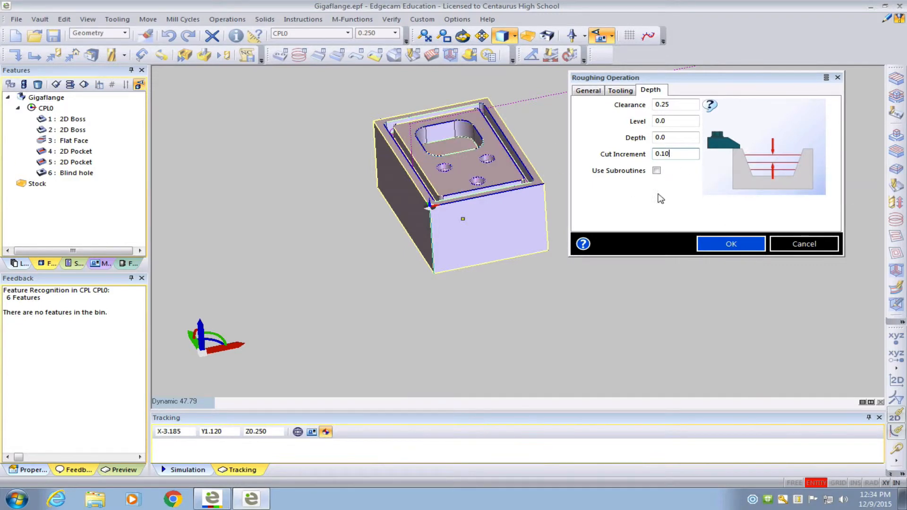
left_click(715, 244)
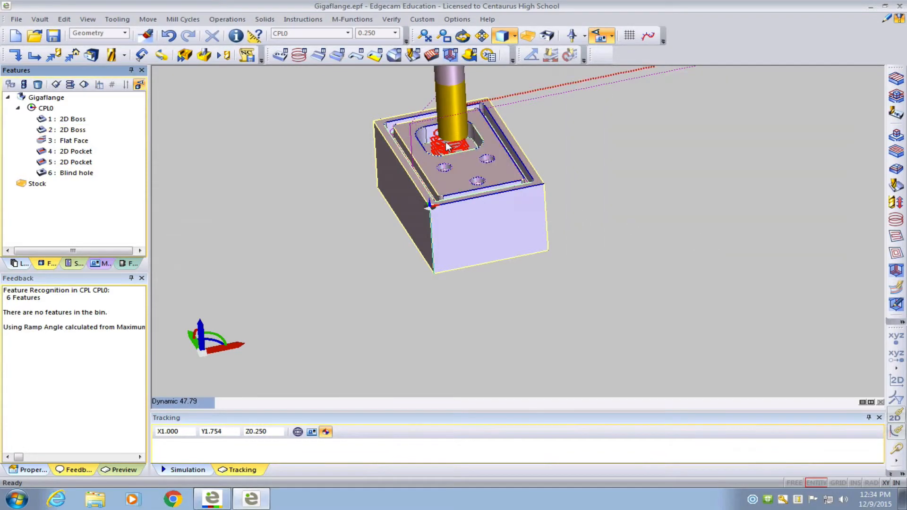
- Examine the boss profiling and pocket roughing toolpaths on the part from several angles
middle_click_drag(443, 142, 428, 180)
scroll(427, 179, "down", 1)
right_click_drag(554, 167, 481, 194)
right_click_drag(592, 164, 456, 225)
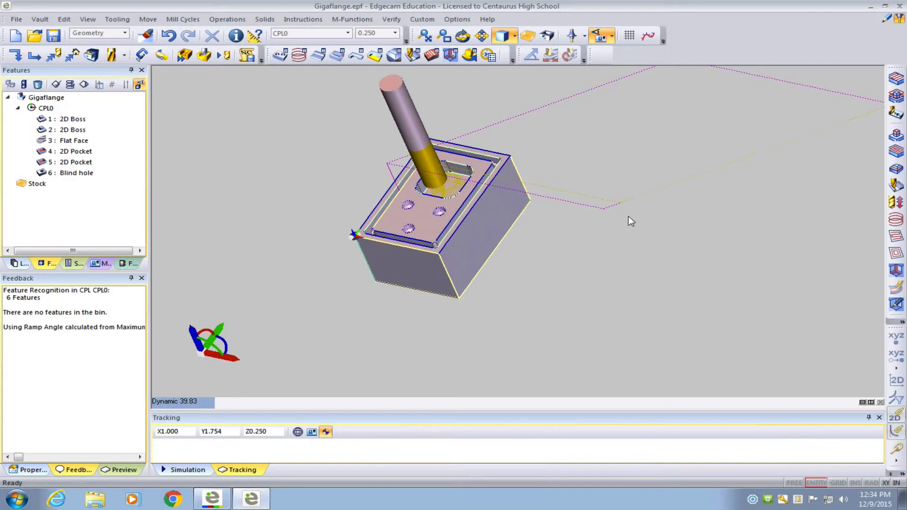
right_click_drag(528, 226, 731, 175)
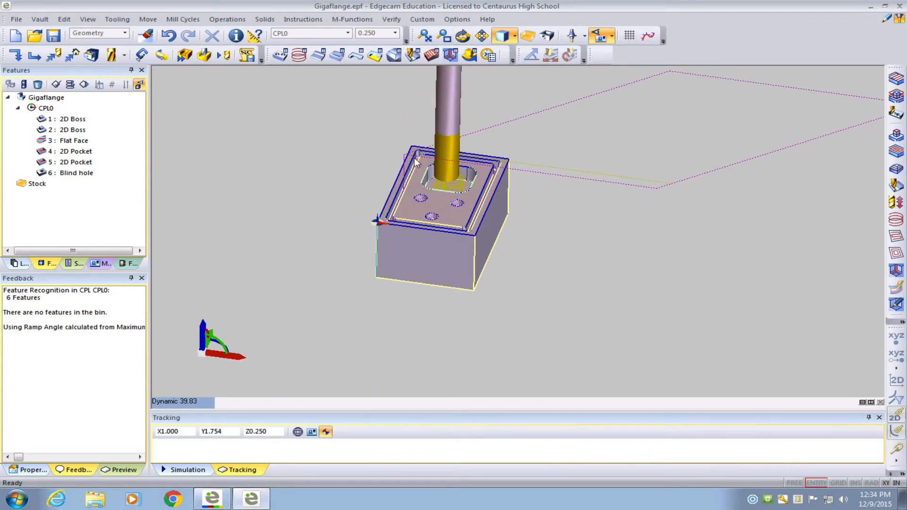
right_click_drag(553, 241, 499, 222)
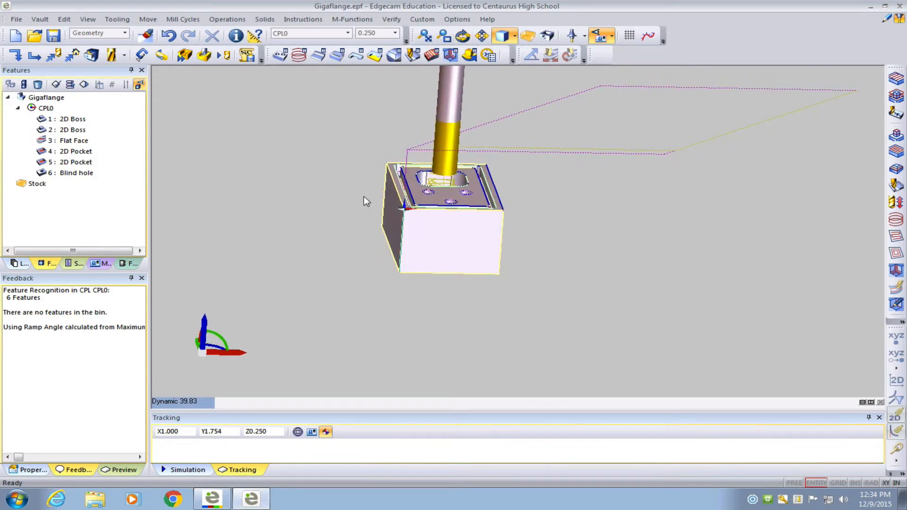
right_click_drag(367, 198, 392, 236)
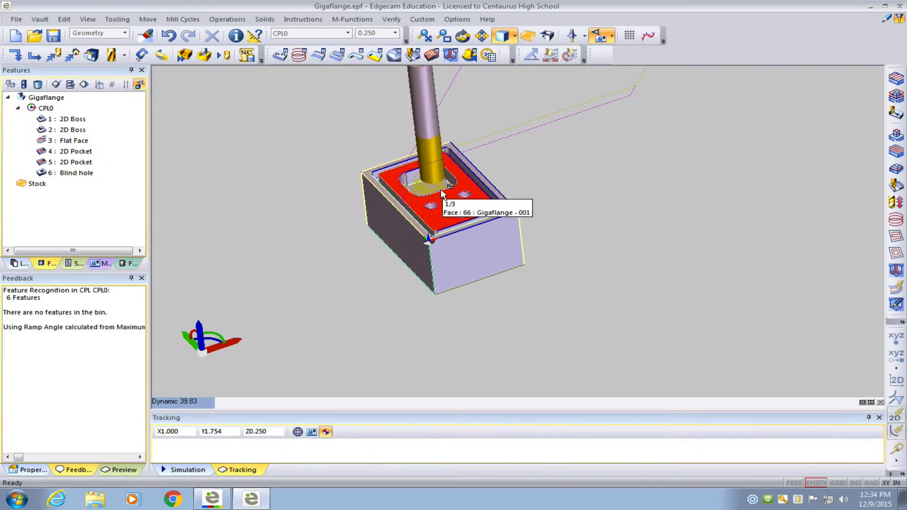
- Start a Hole Operation on the three blind holes, feature 6
left_click(404, 189)
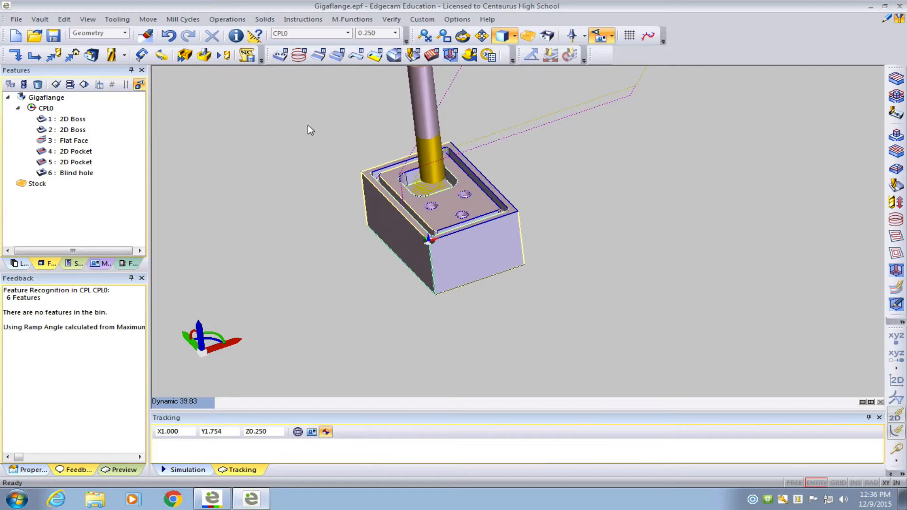
left_click(286, 55)
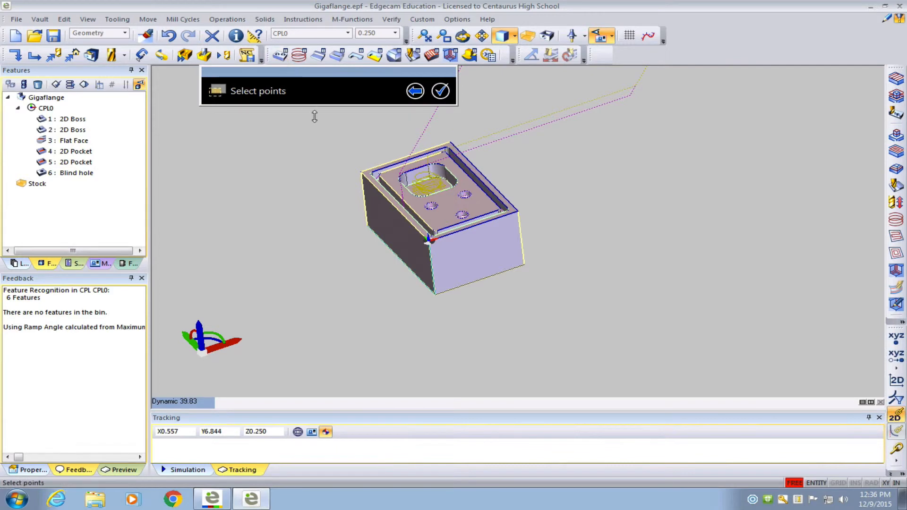
left_click(70, 173)
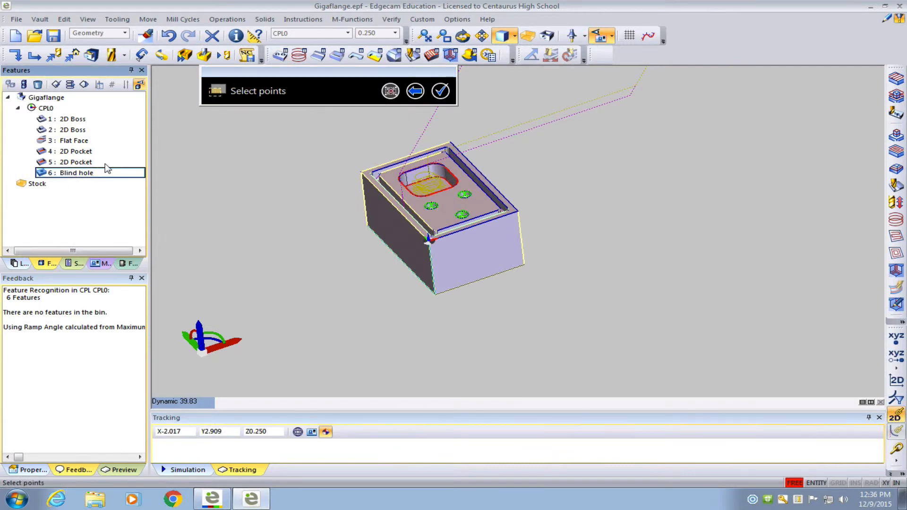
right_click(294, 215)
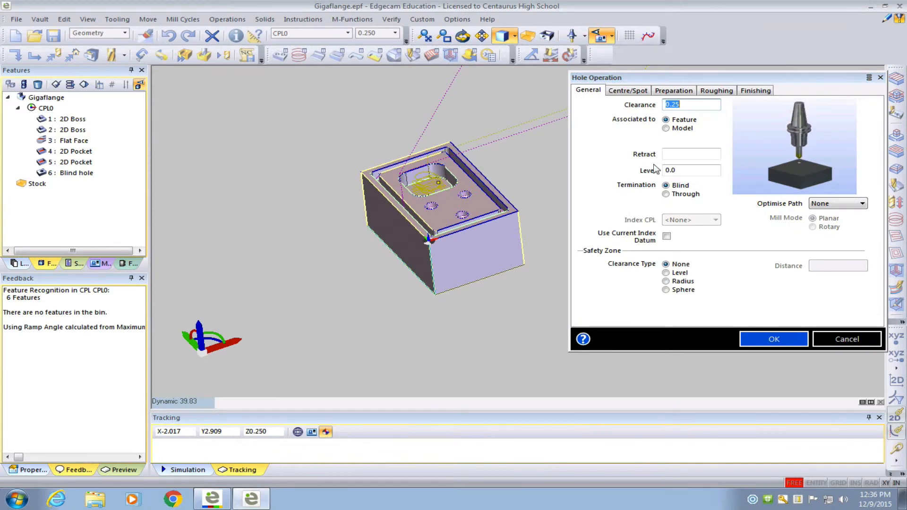
left_click_drag(636, 79, 601, 82)
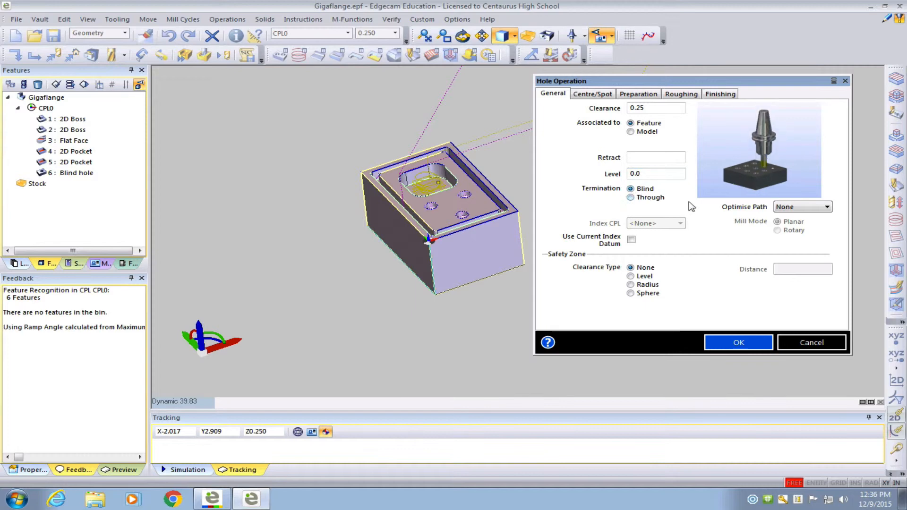
- Set the hole operation's Centre/Spot strategy to Centre Drill with a depth of 0
left_click(591, 94)
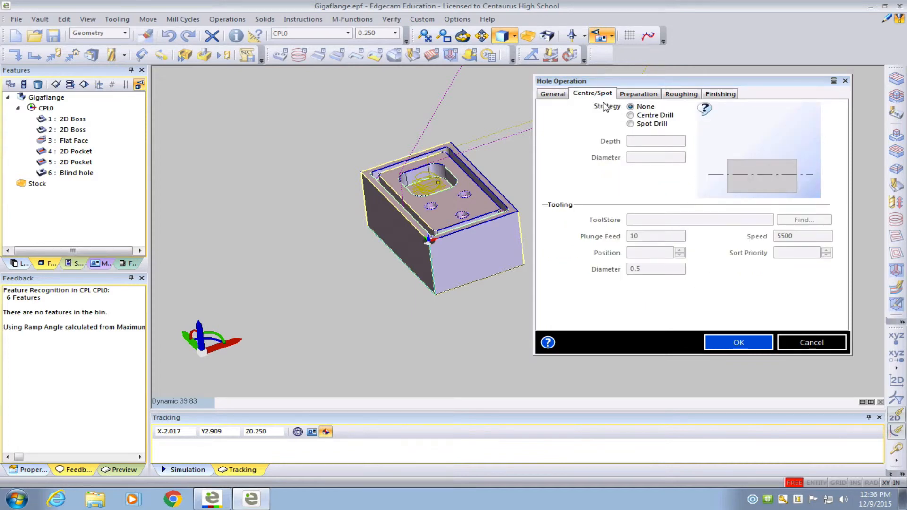
left_click(631, 115)
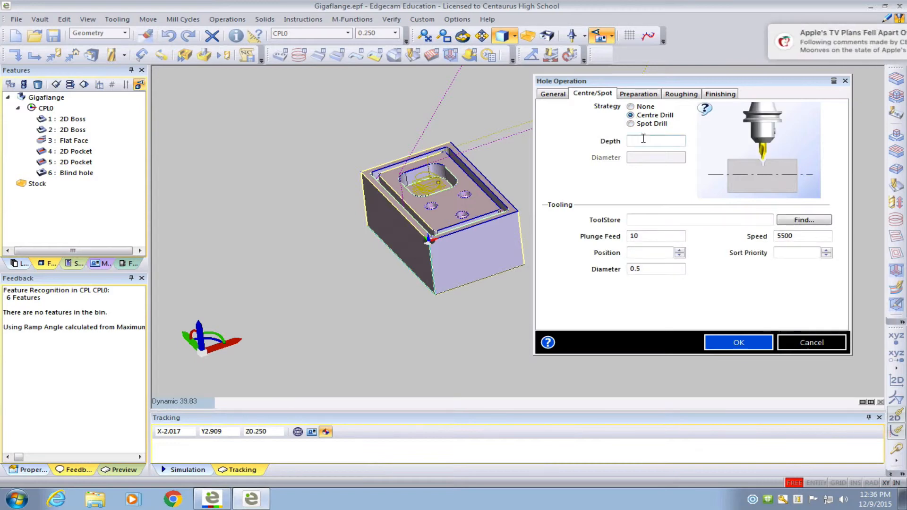
left_click(644, 139)
type("0")
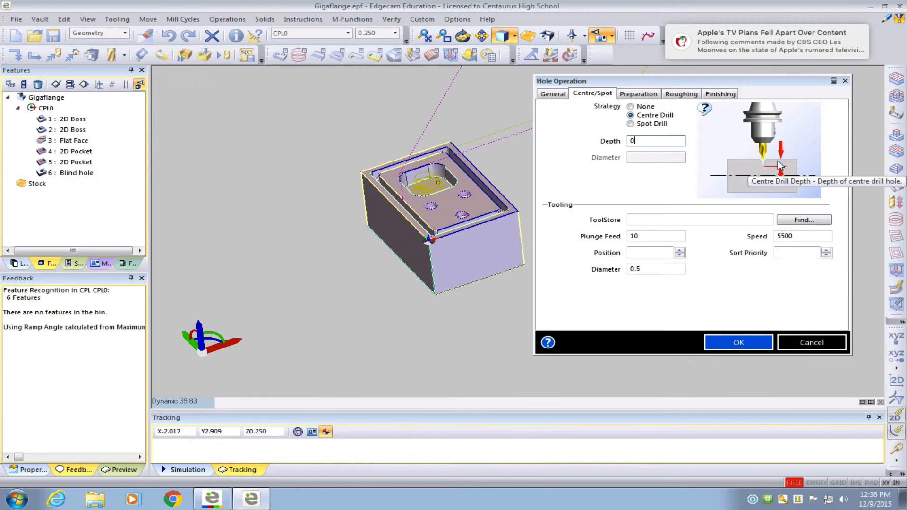
- Set the centre drill's tool diameter to 0.25 and generate the hole toolpath
left_click(647, 237)
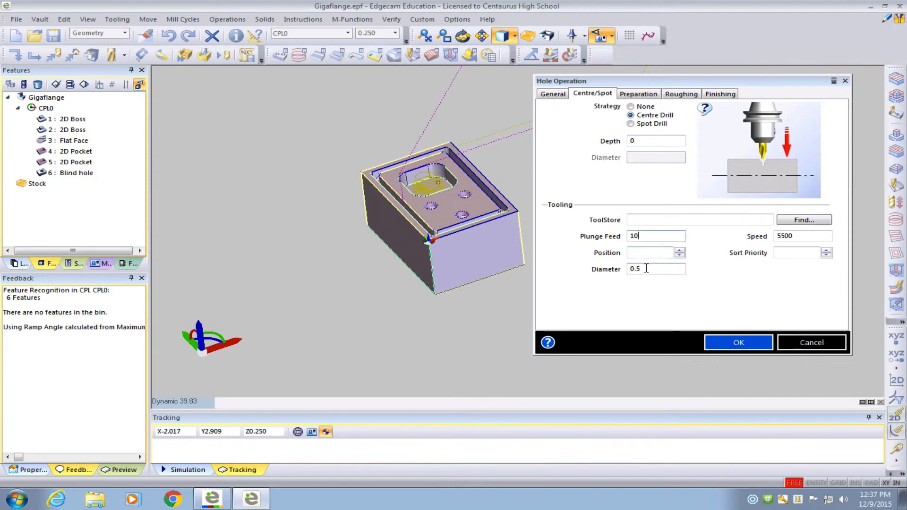
left_click_drag(646, 268, 637, 269)
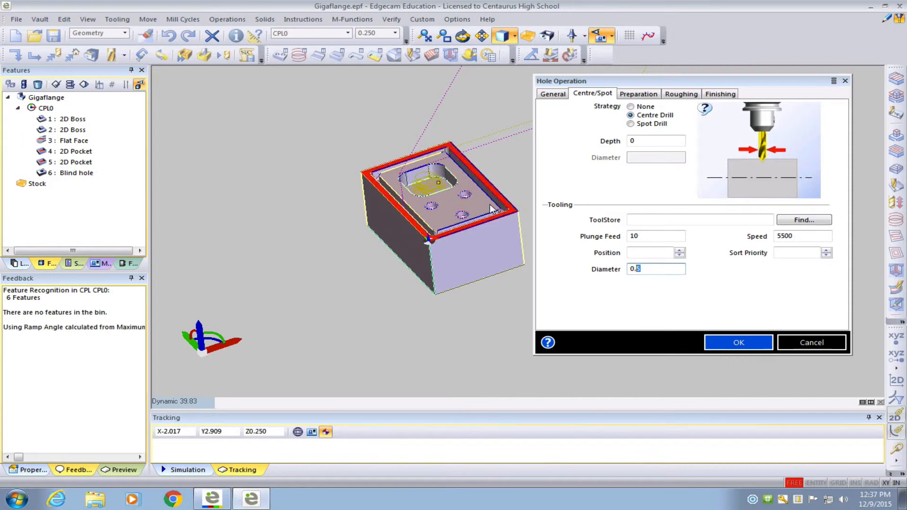
type("25")
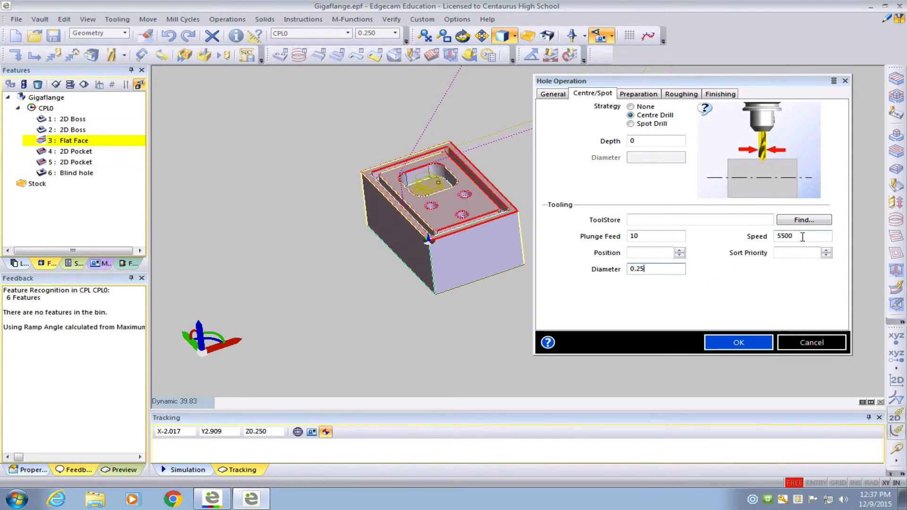
left_click(736, 347)
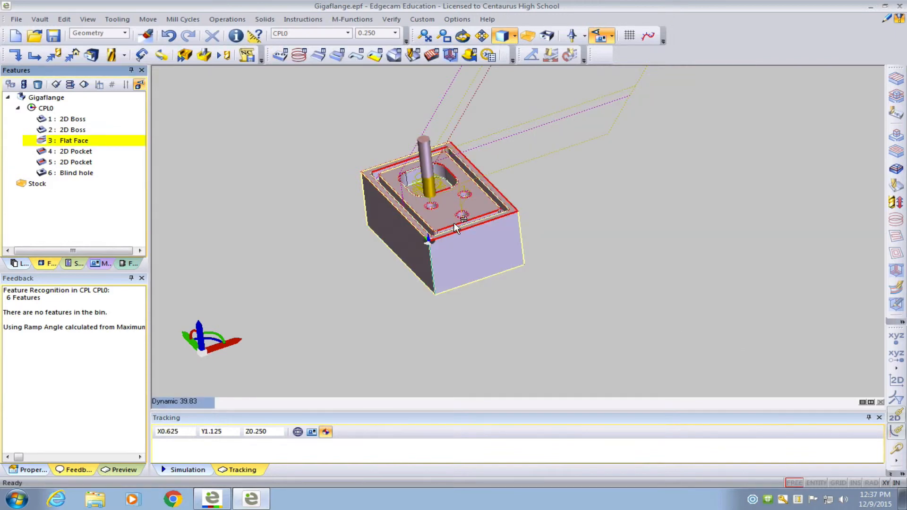
scroll(456, 226, "down", 1)
scroll(470, 214, "up", 3)
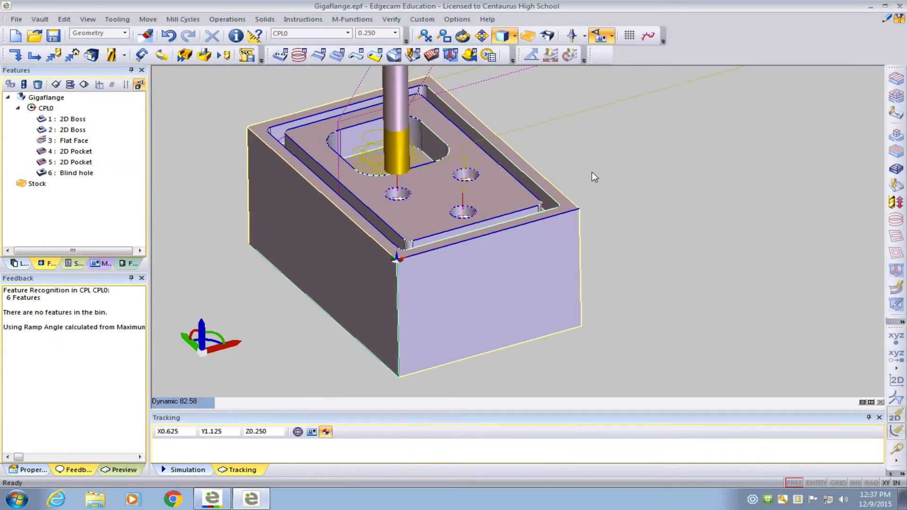
left_click(435, 190)
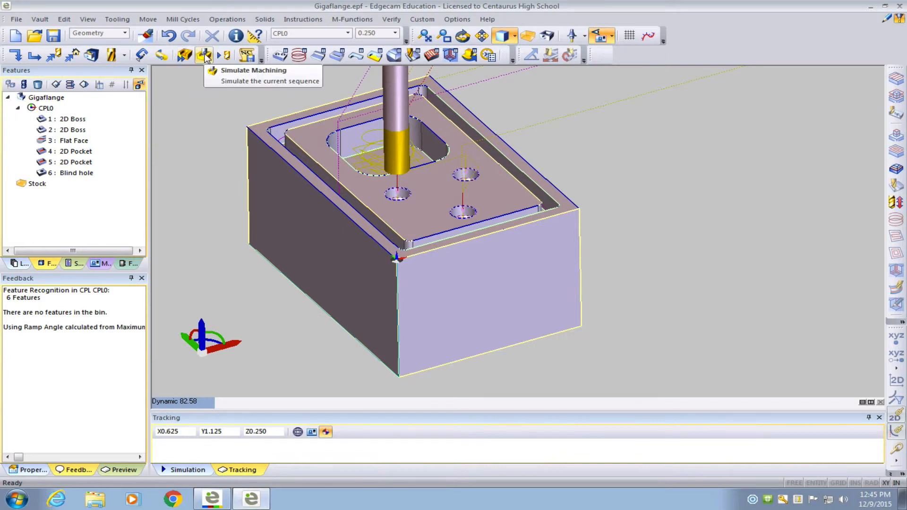
- Simulate machining of the whole sequence to the end of the job with an adjusted playback speed, then close the simulator
left_click(204, 56)
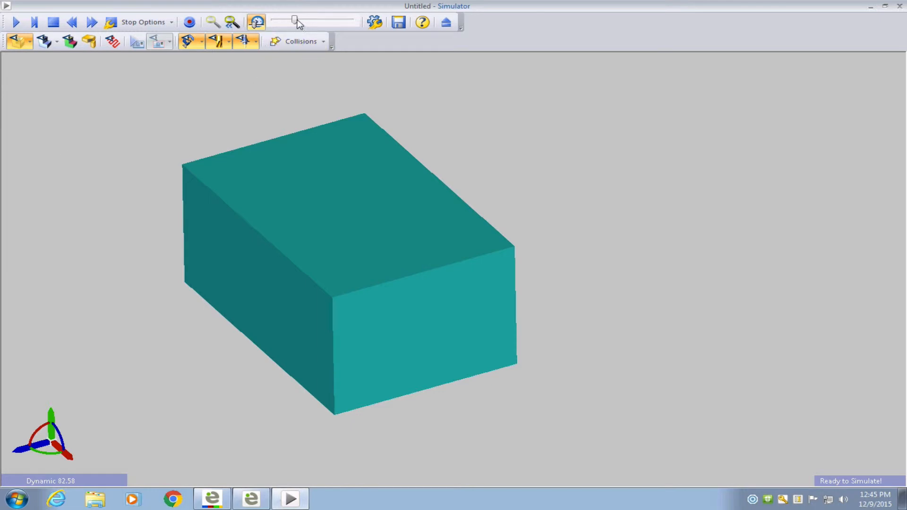
left_click_drag(295, 20, 293, 20)
left_click(23, 23)
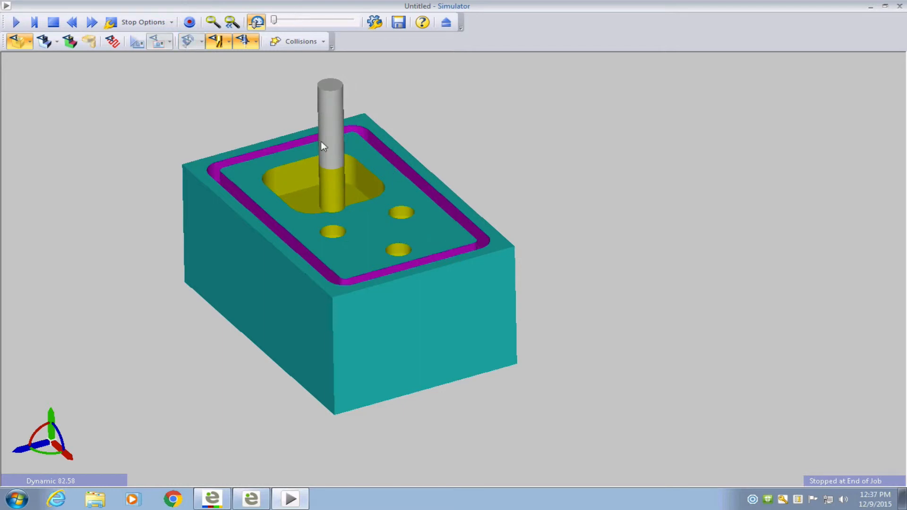
left_click(899, 6)
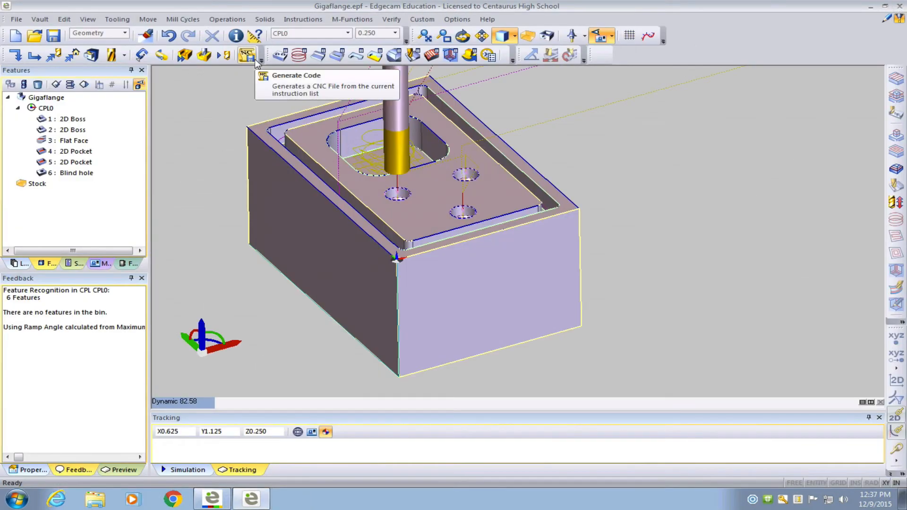
- Generate the CNC code with the default settings and the programmer's name filled in
key("XF86AudioLowerVolume")
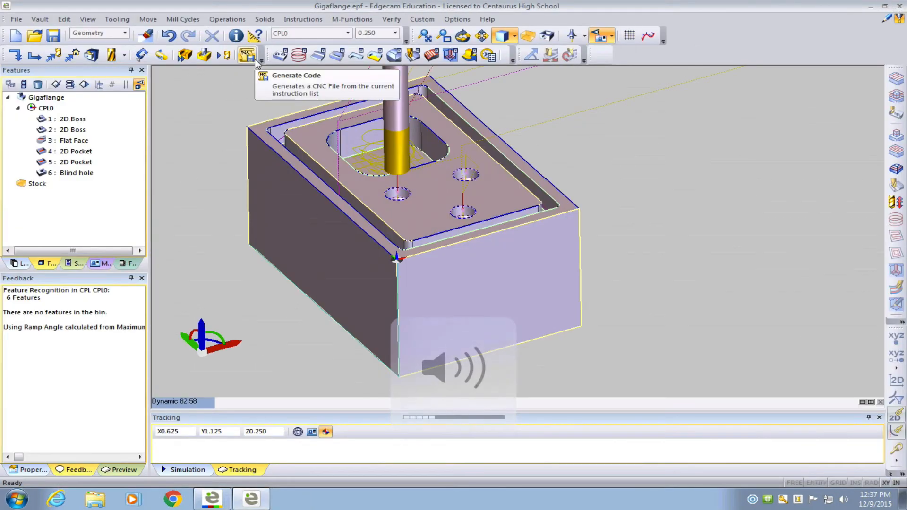
left_click(252, 58)
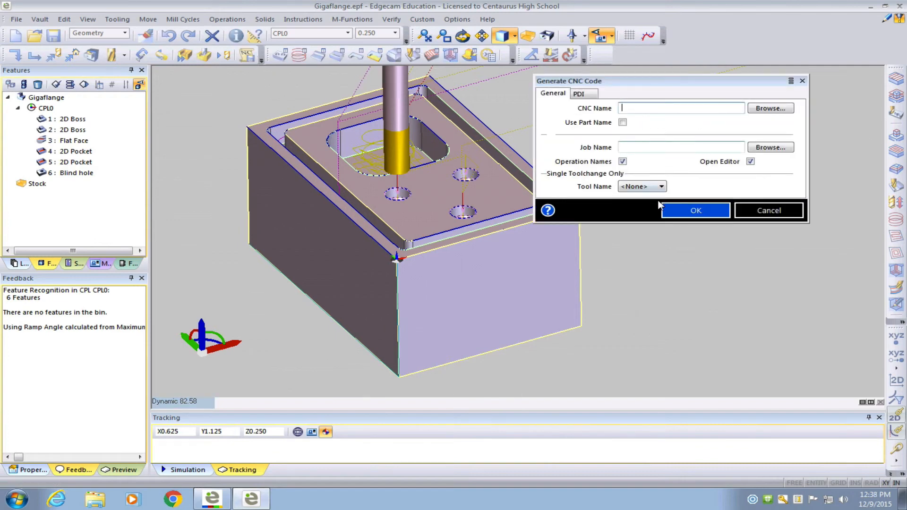
left_click(679, 210)
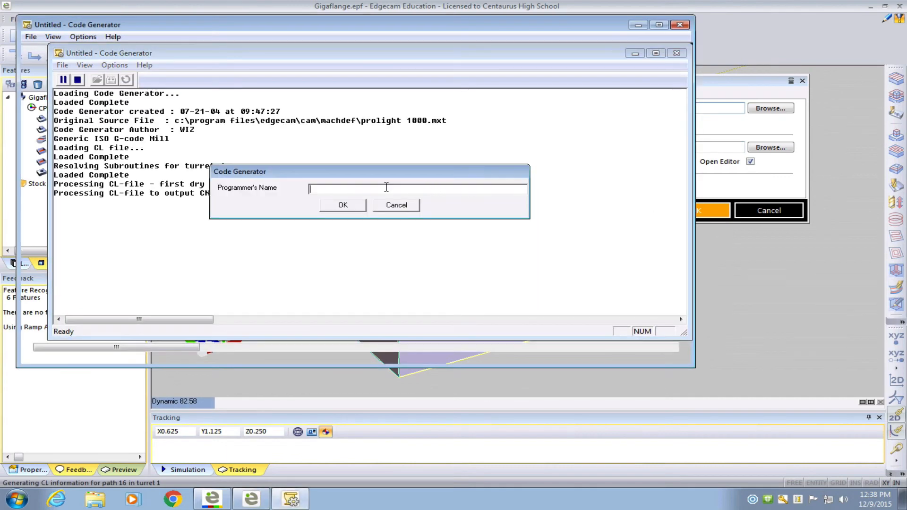
type("Bob")
left_click(353, 208)
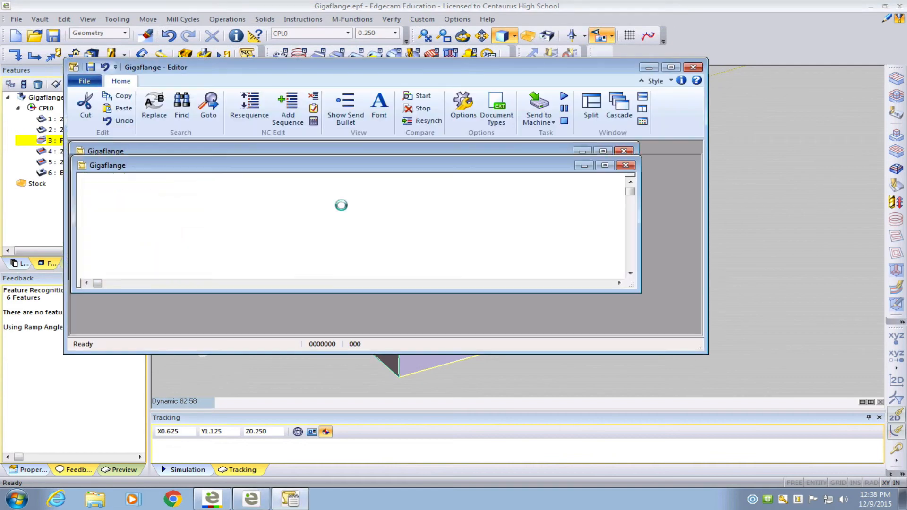
- Enlarge the code editor and its document window to review the generated Gigaflange G-code, then close the editor
left_click_drag(616, 289, 617, 321)
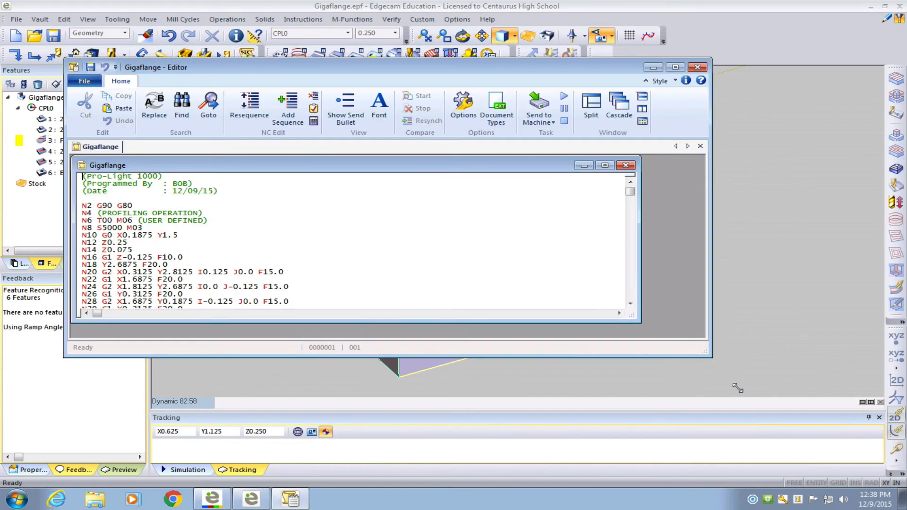
left_click_drag(707, 353, 744, 399)
left_click_drag(633, 319, 667, 375)
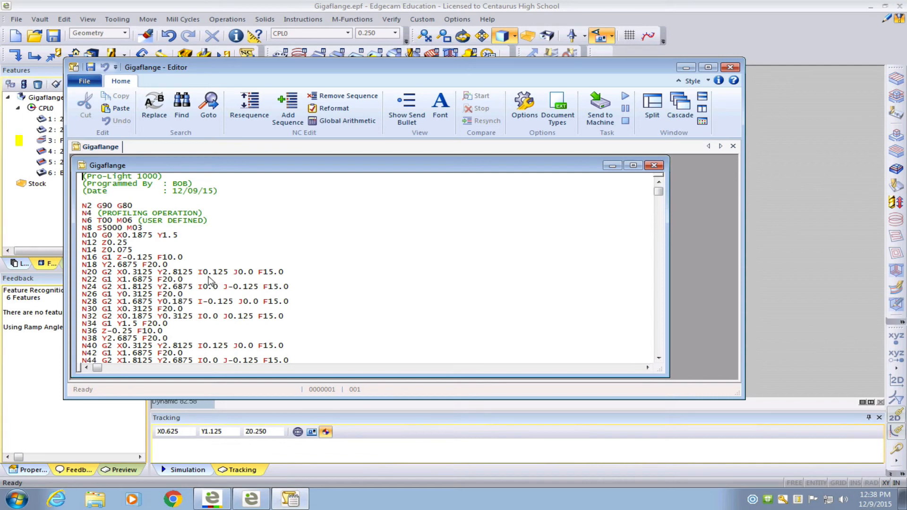
left_click(798, 43)
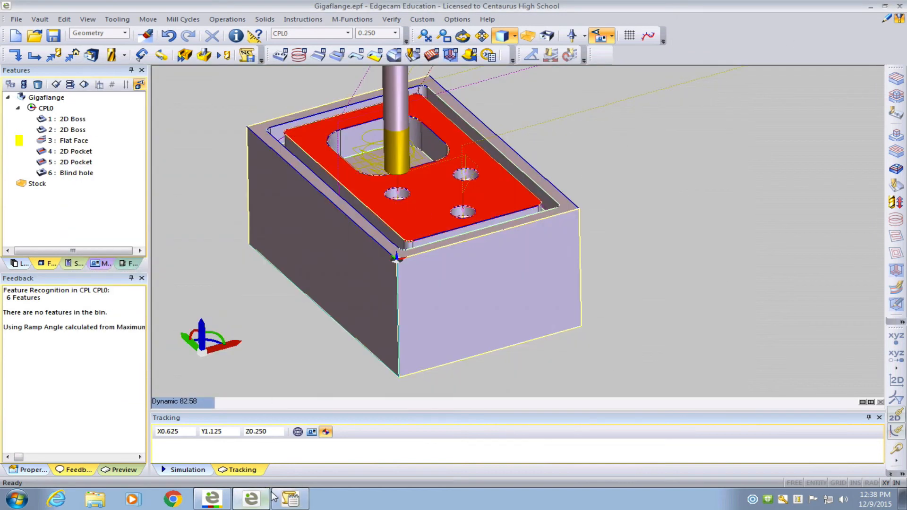
left_click(251, 498)
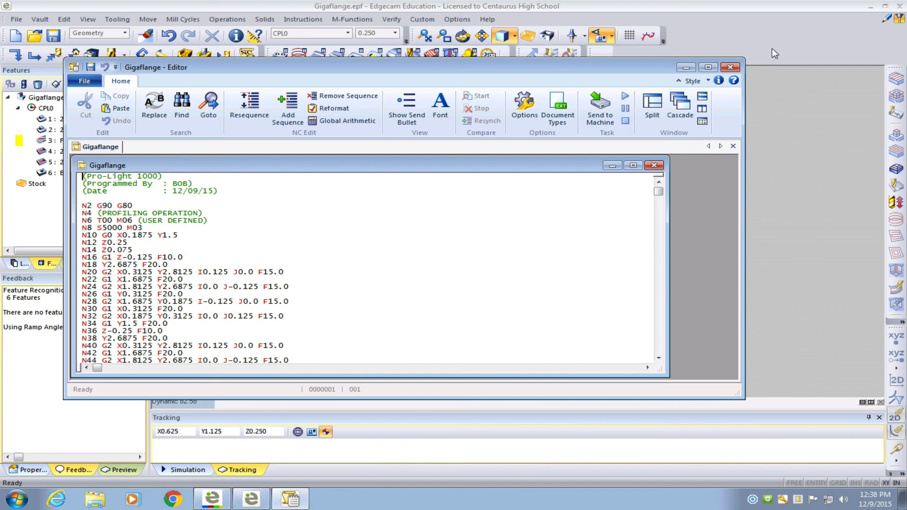
left_click(730, 68)
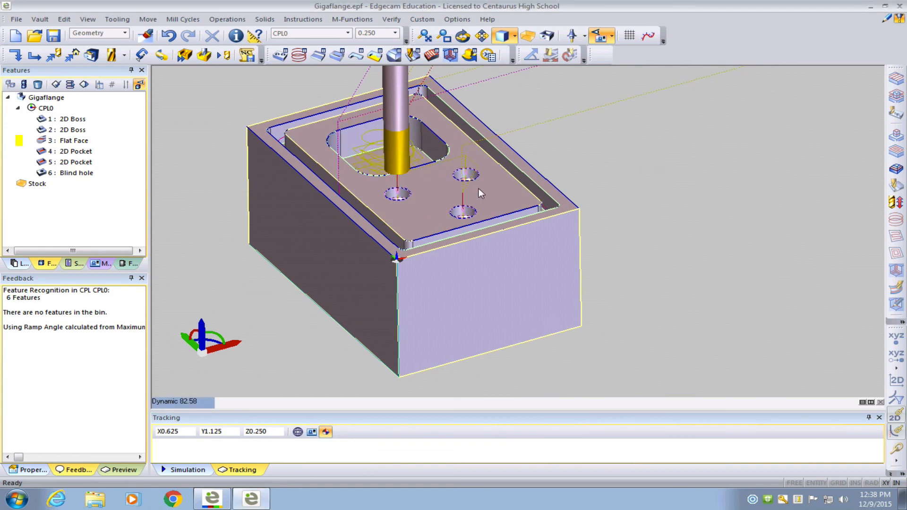